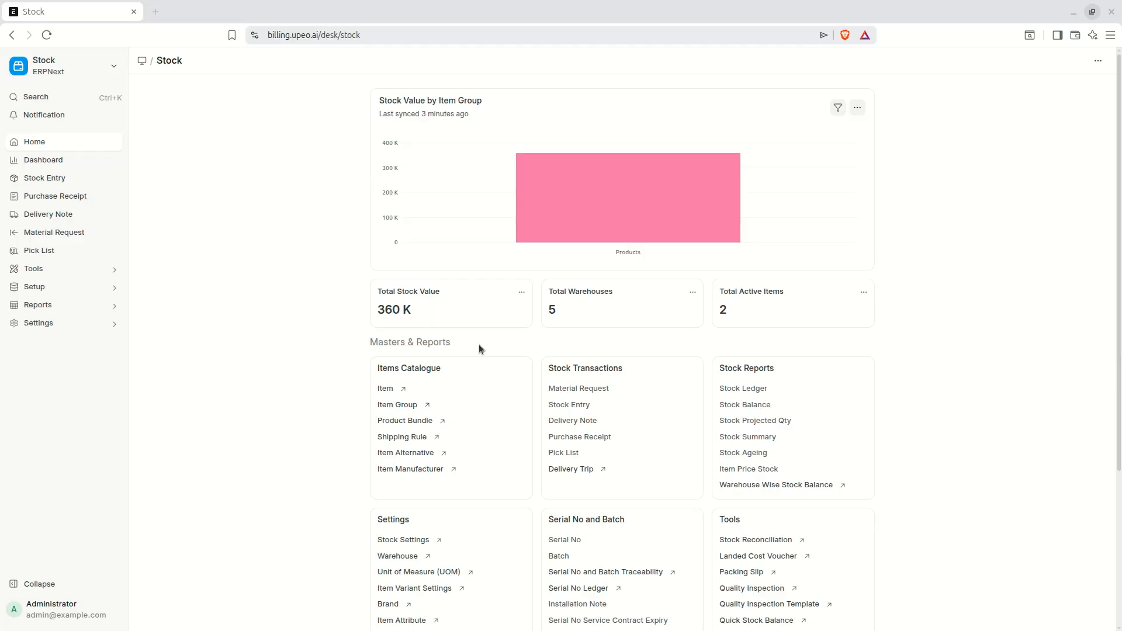
Open the list of items in the stock catalogue, reloading the page to get it to load
click(386, 390)
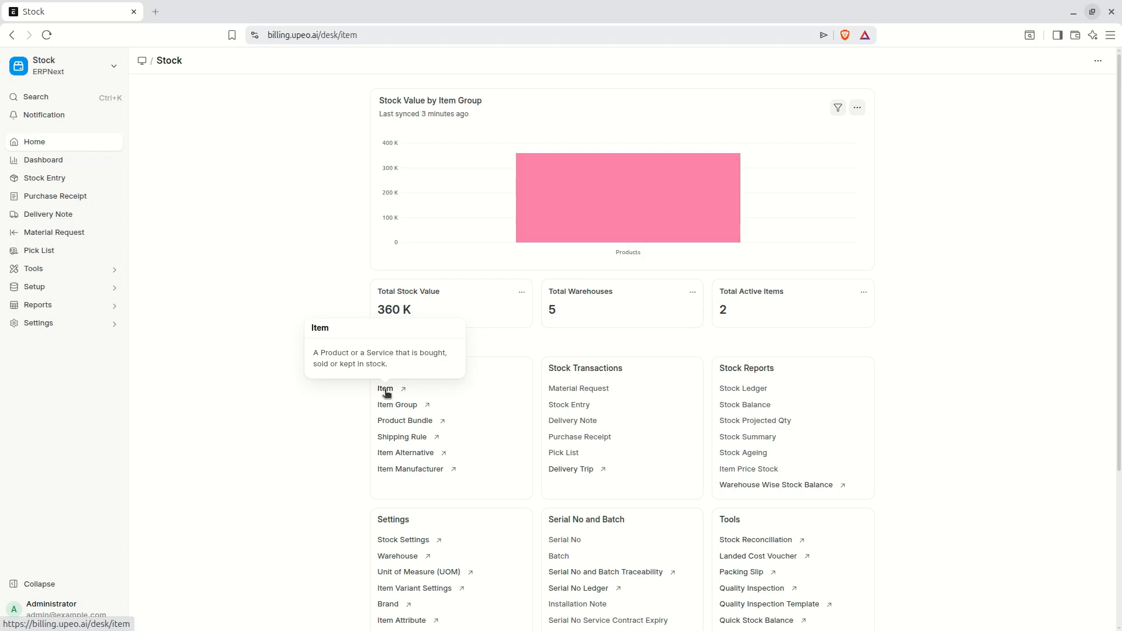
right_click(259, 191)
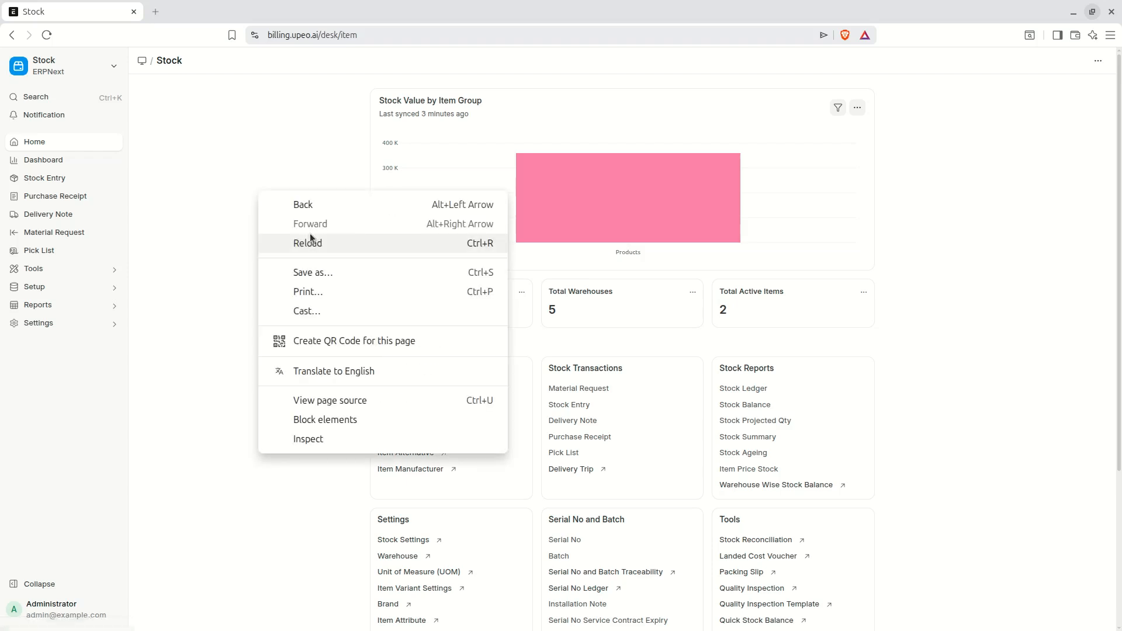
click(307, 243)
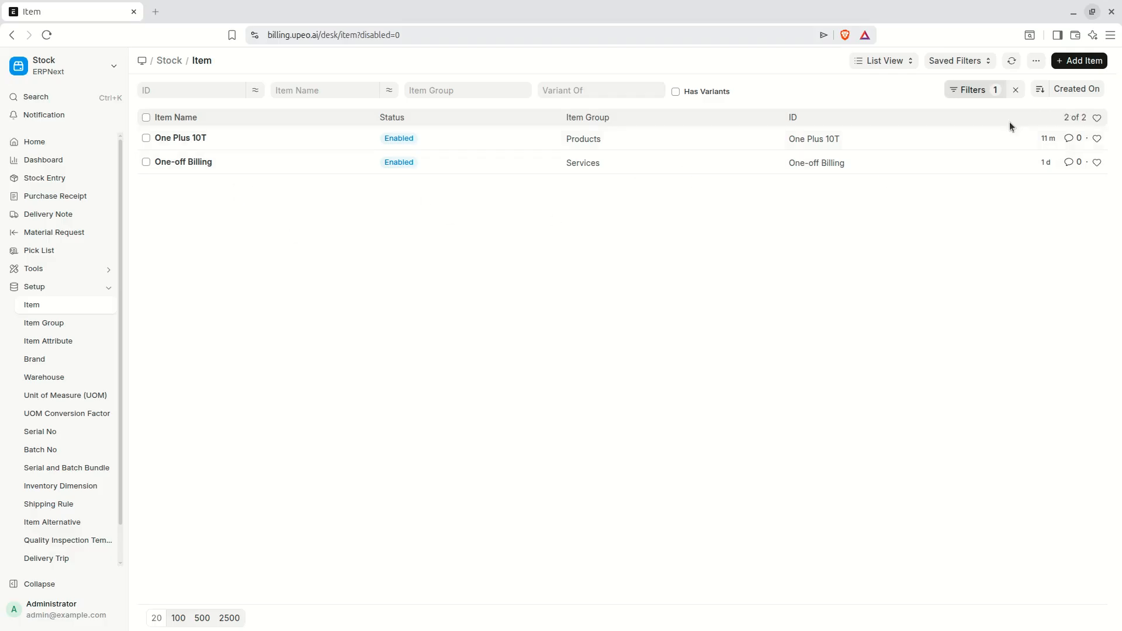
Start a new item with code iPhone 17 in the Products item group and continue in its full form
click(1077, 62)
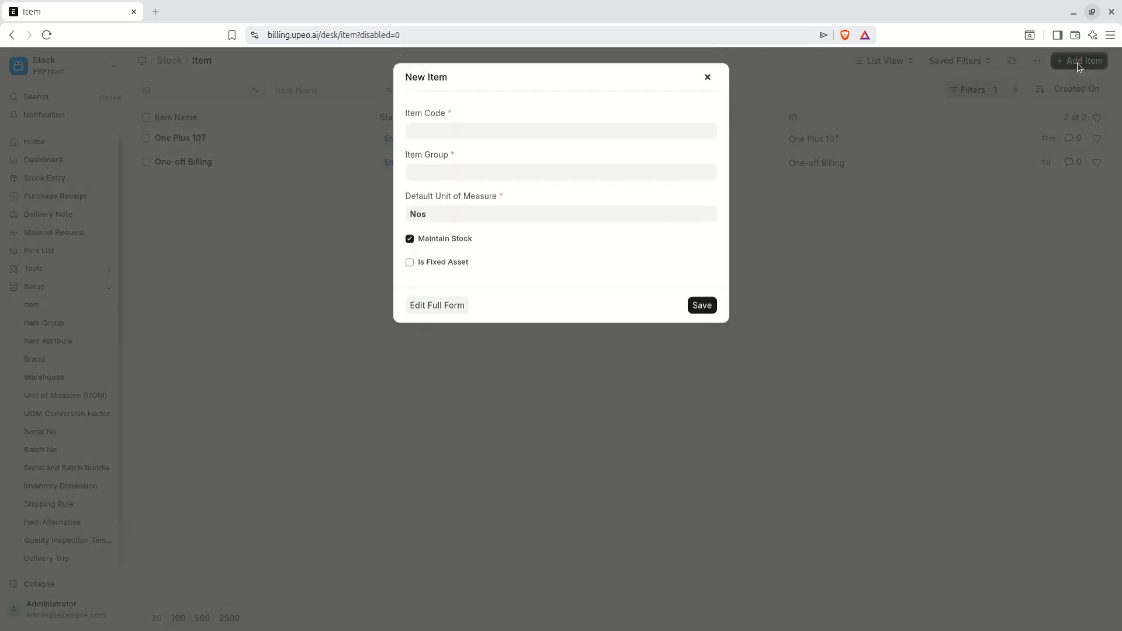
text(IPhone 17)
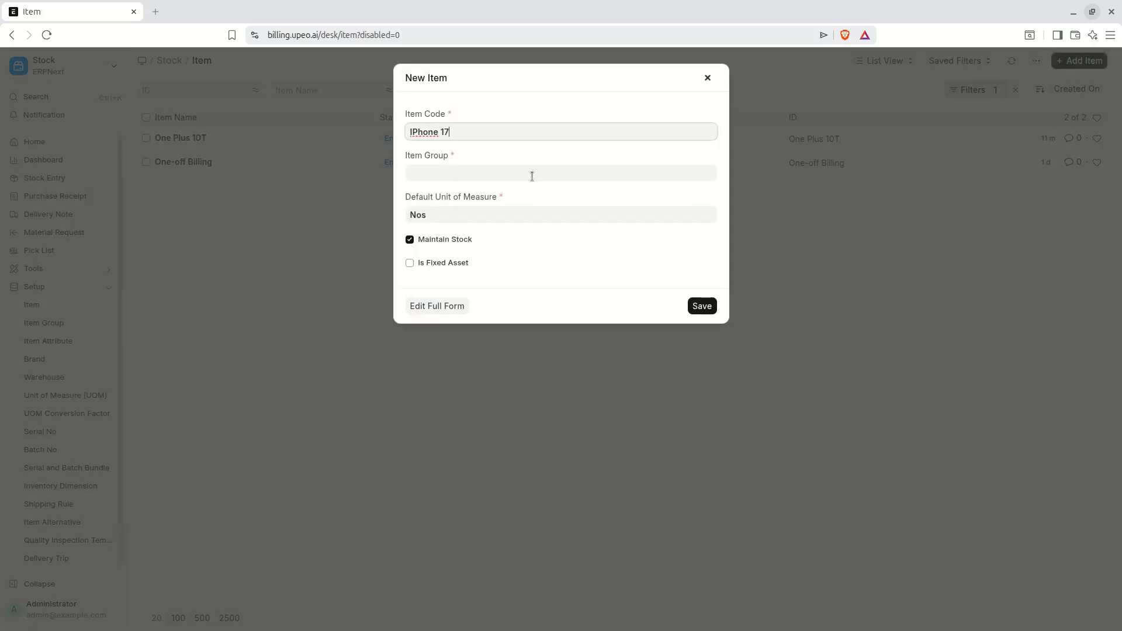
drag(413, 135, 459, 240)
key(Left)
key(BackSpace)
text(i)
click(446, 170)
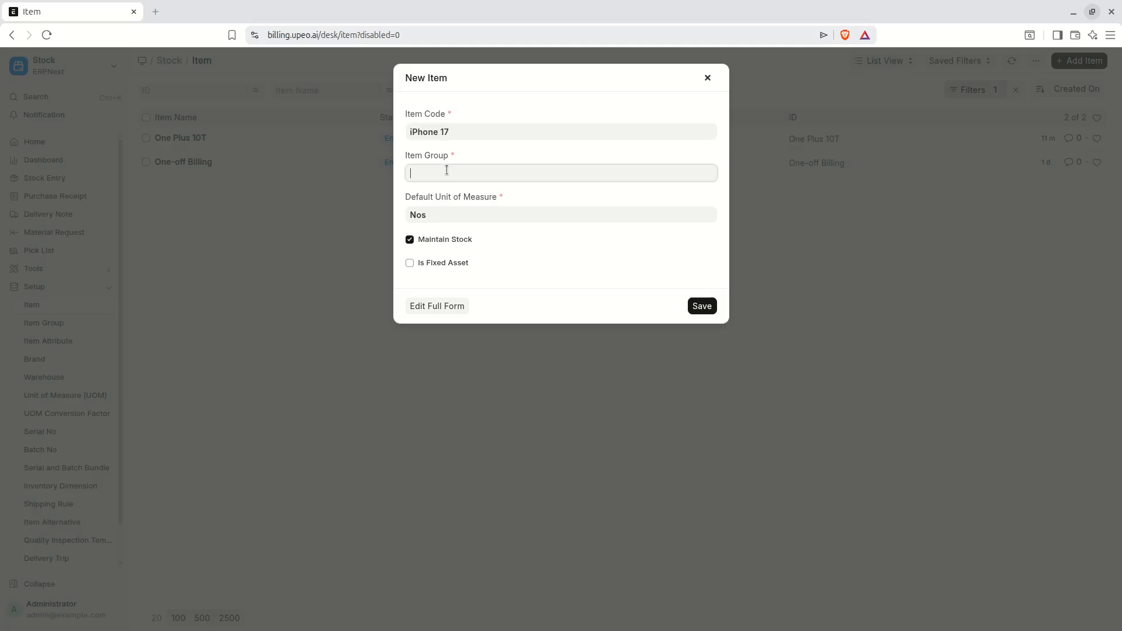
click(439, 228)
click(446, 308)
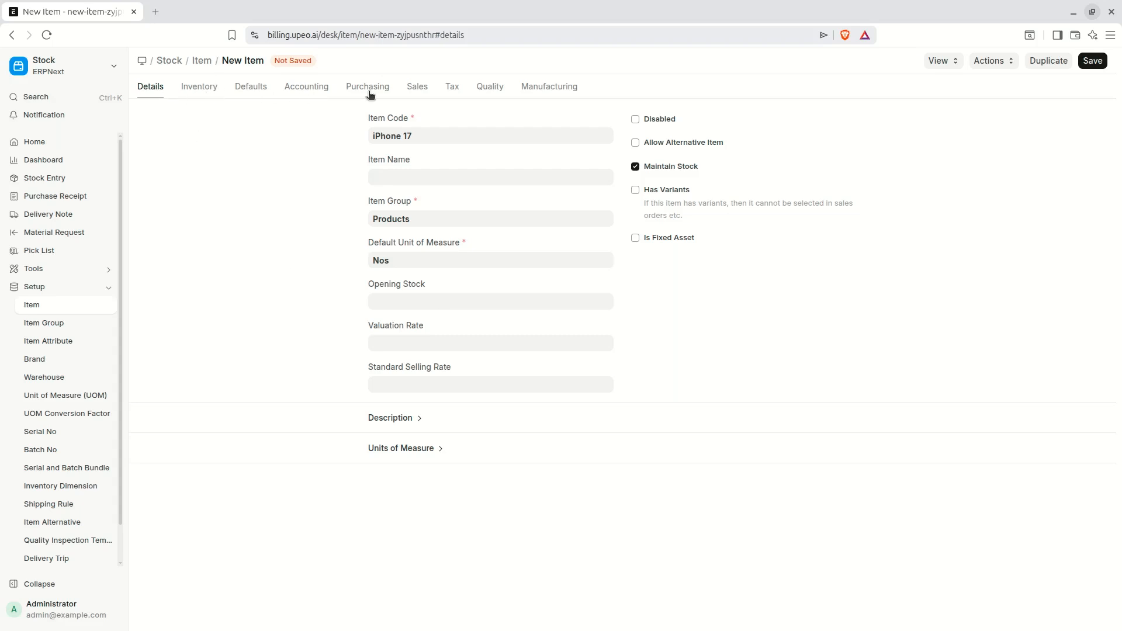
Enable serial numbers for the item in its inventory settings and set the serial number series to iP.#####
click(185, 97)
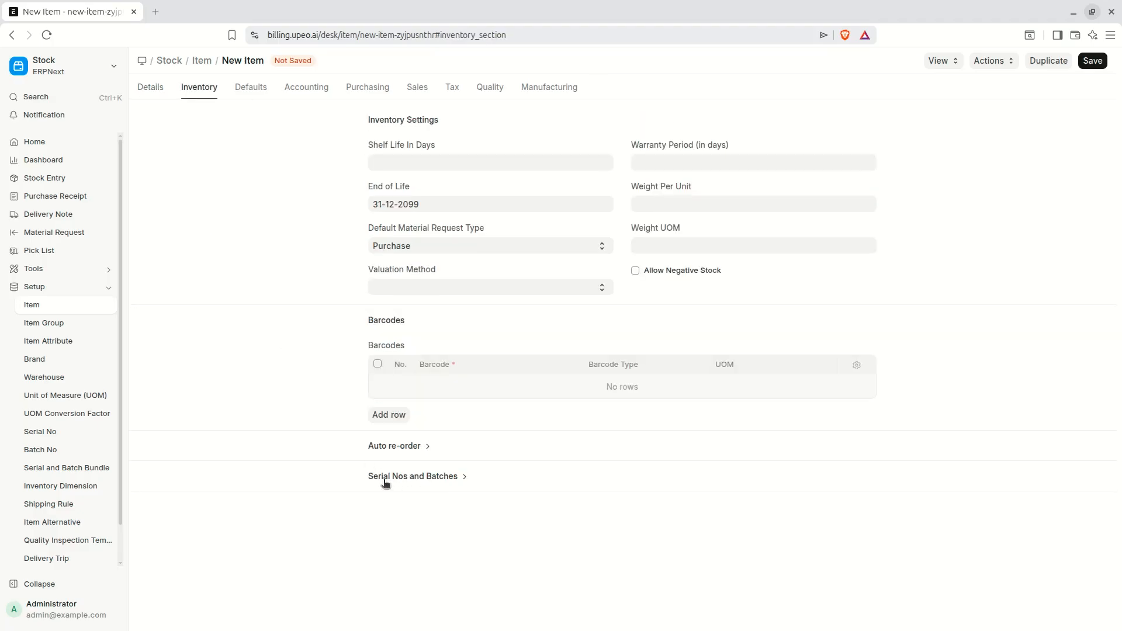
click(457, 478)
click(656, 502)
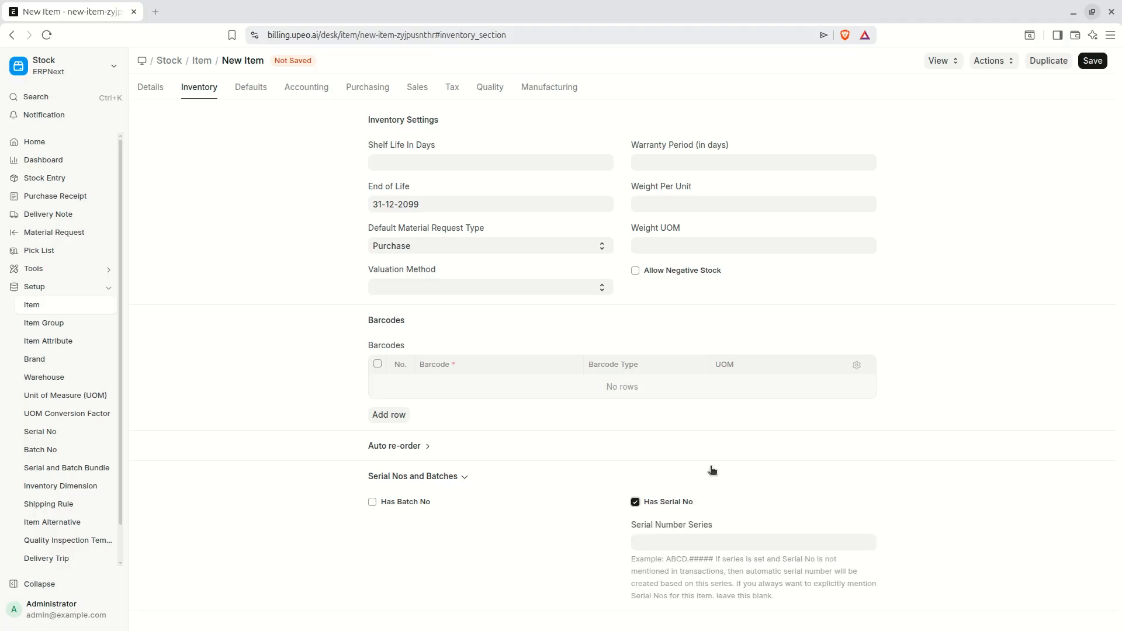
click(693, 536)
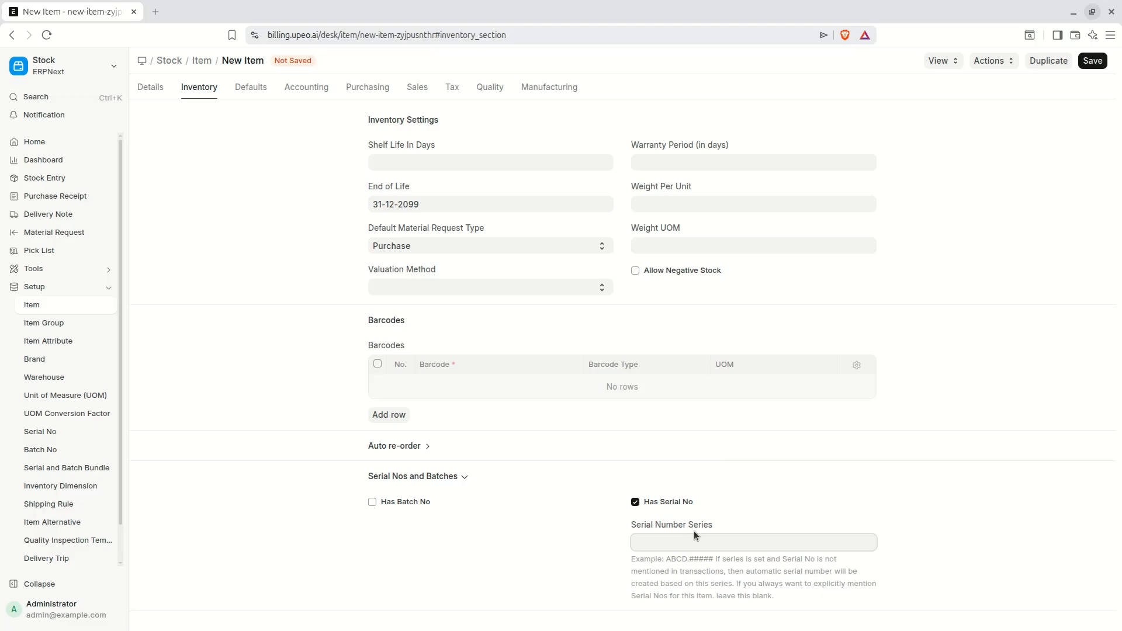
text(iP.#####)
Set the item's warranty period to 365 days and save the item
drag(630, 145, 720, 143)
click(770, 140)
click(714, 164)
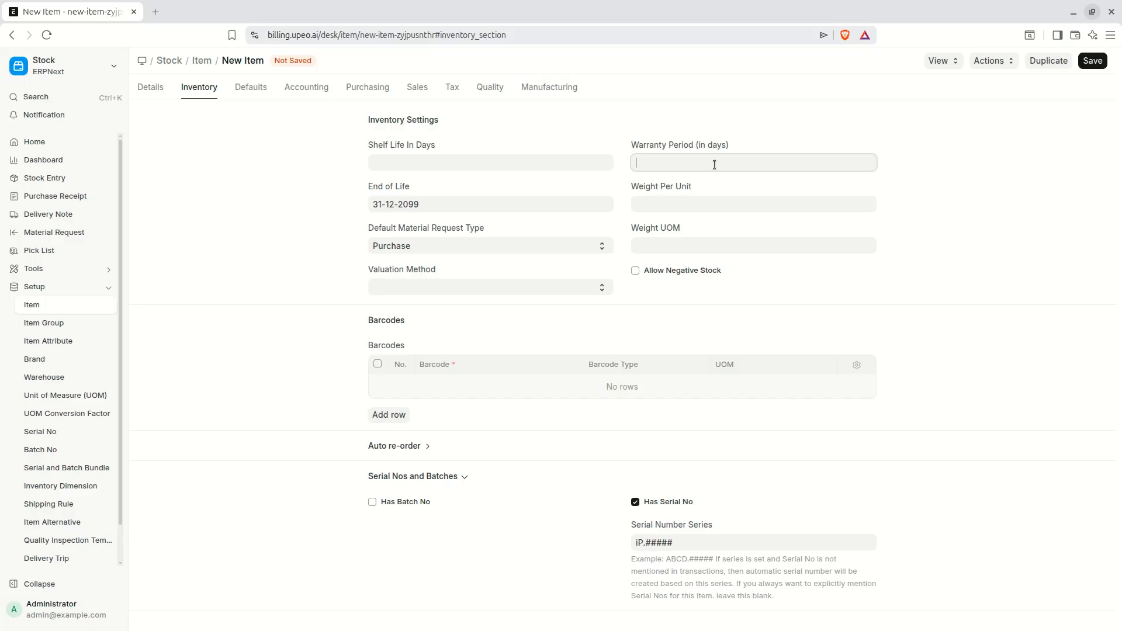
text(35)
text(65)
drag(634, 163, 650, 164)
click(718, 152)
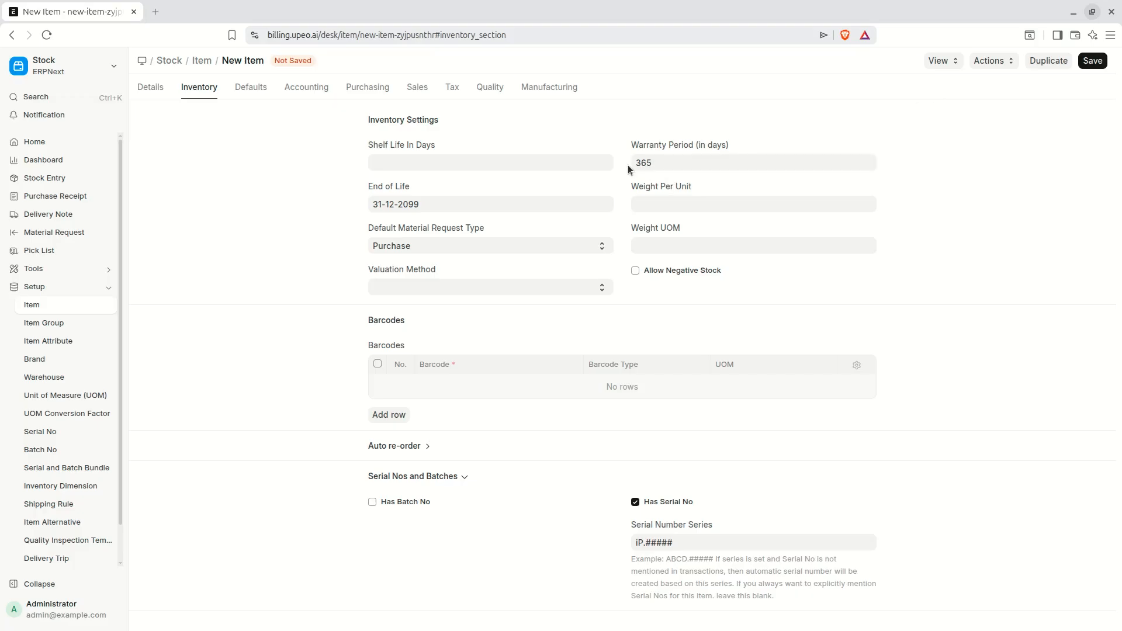
click(1093, 63)
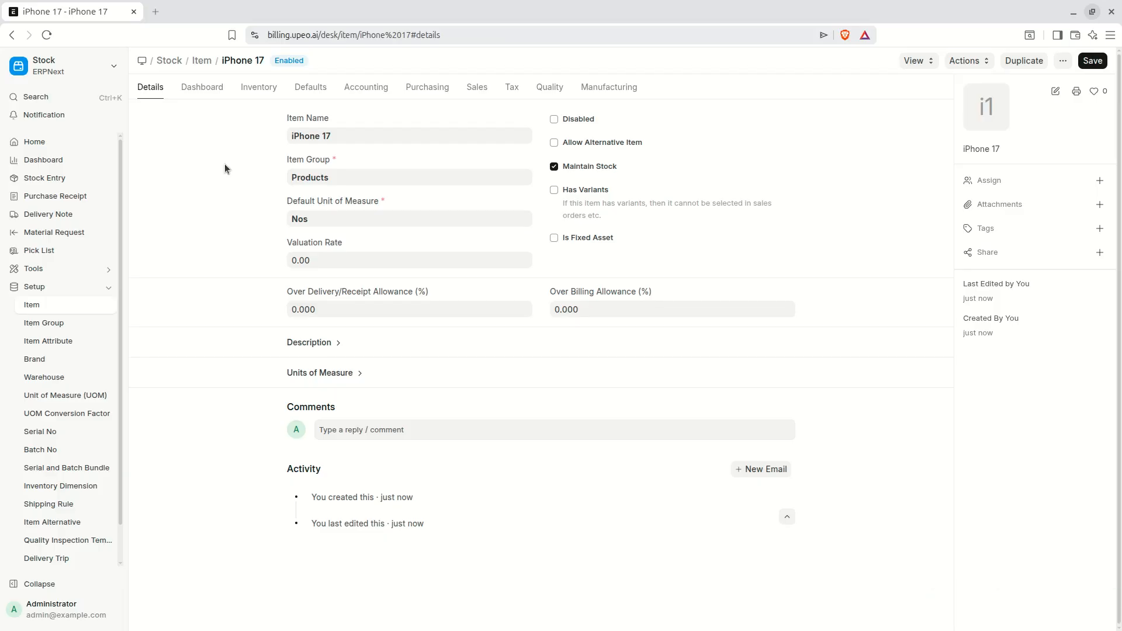
Find the purchase receipts, start a new purchase receipt and select the first suggested supplier
click(51, 97)
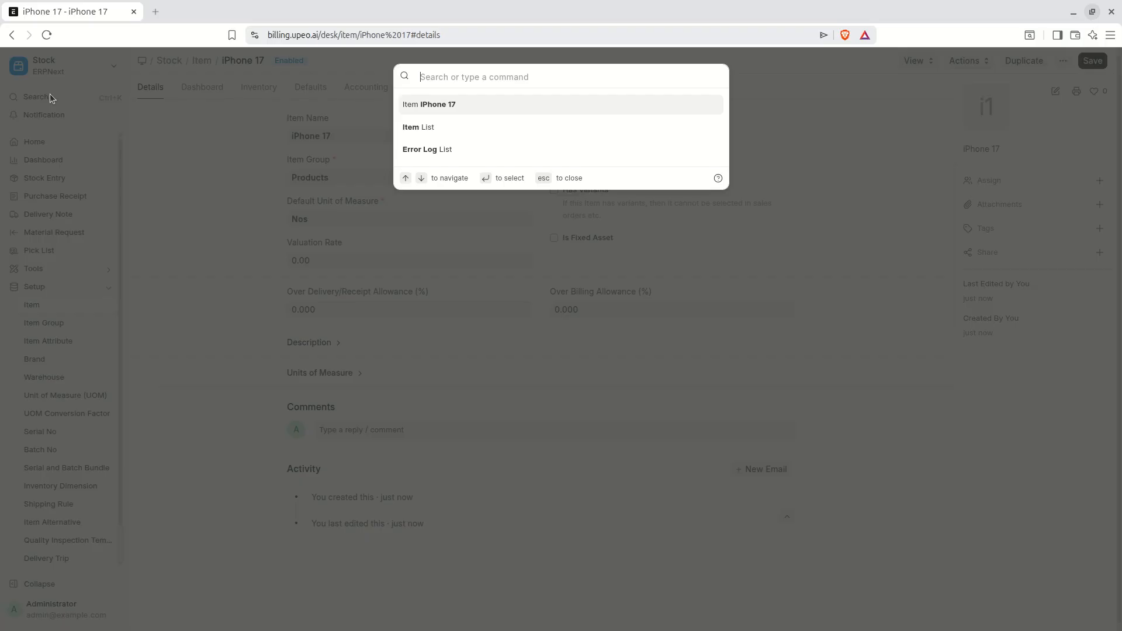
text(purchase rec)
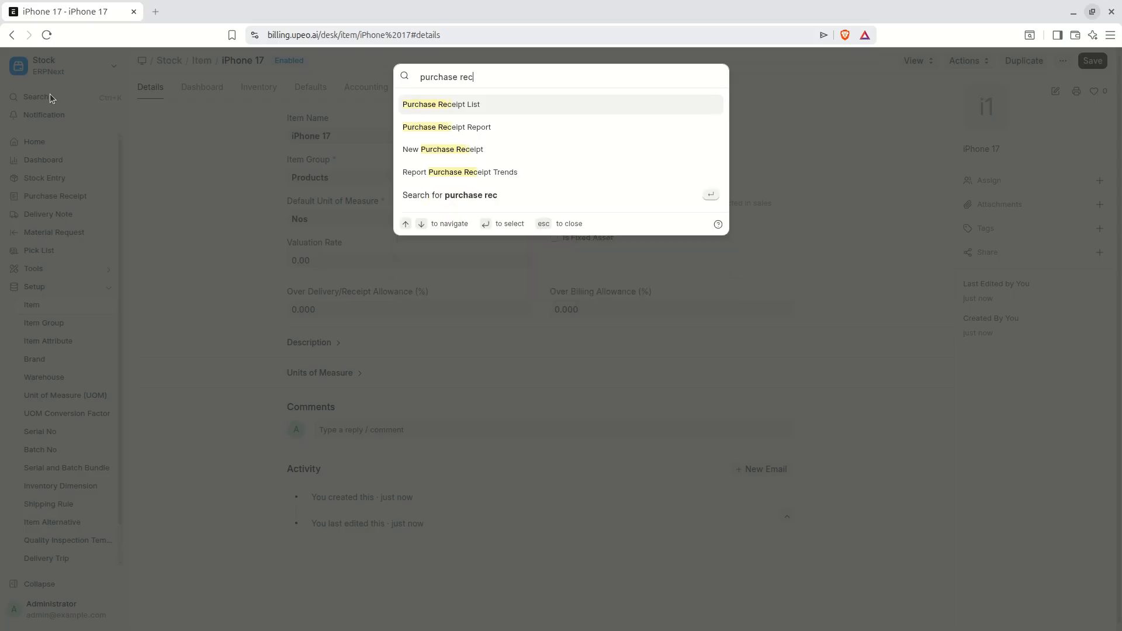
click(479, 111)
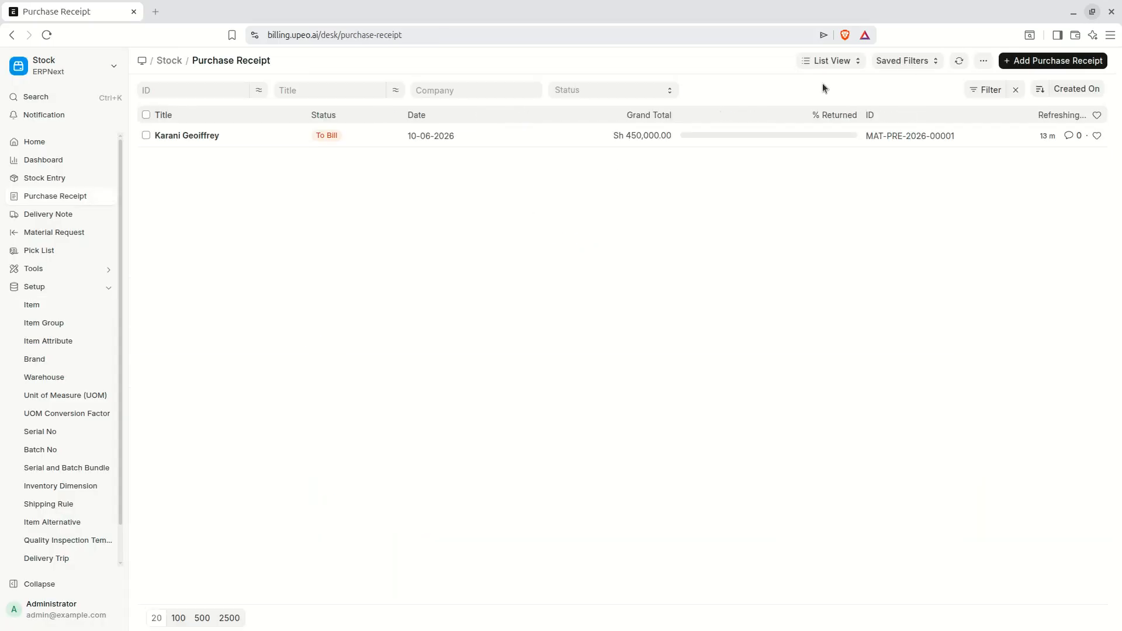
click(1091, 62)
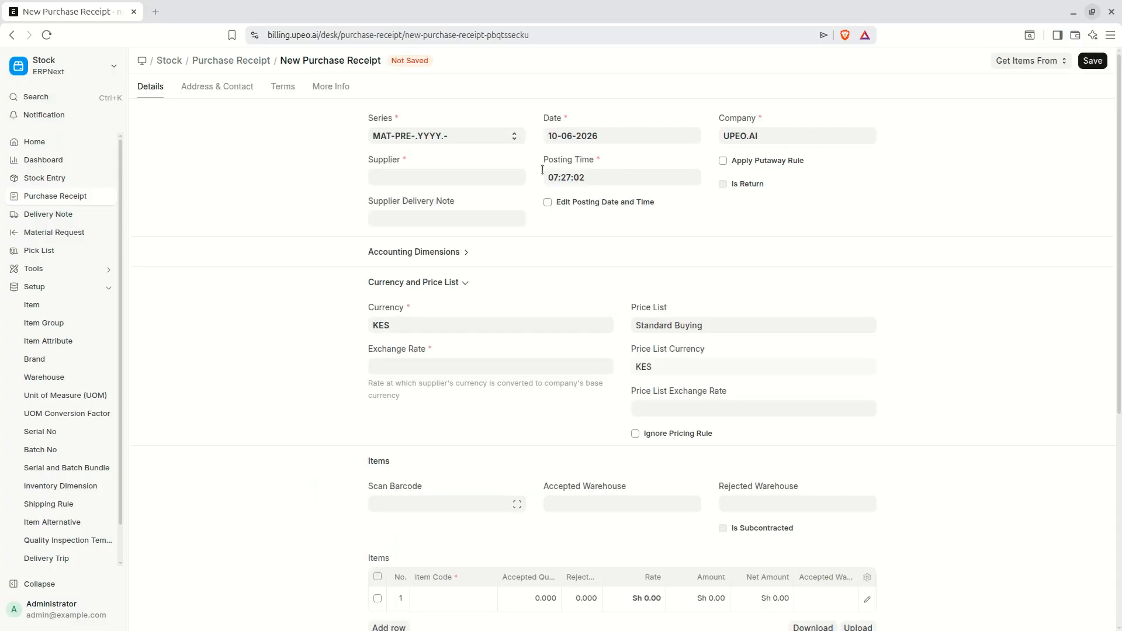
click(454, 176)
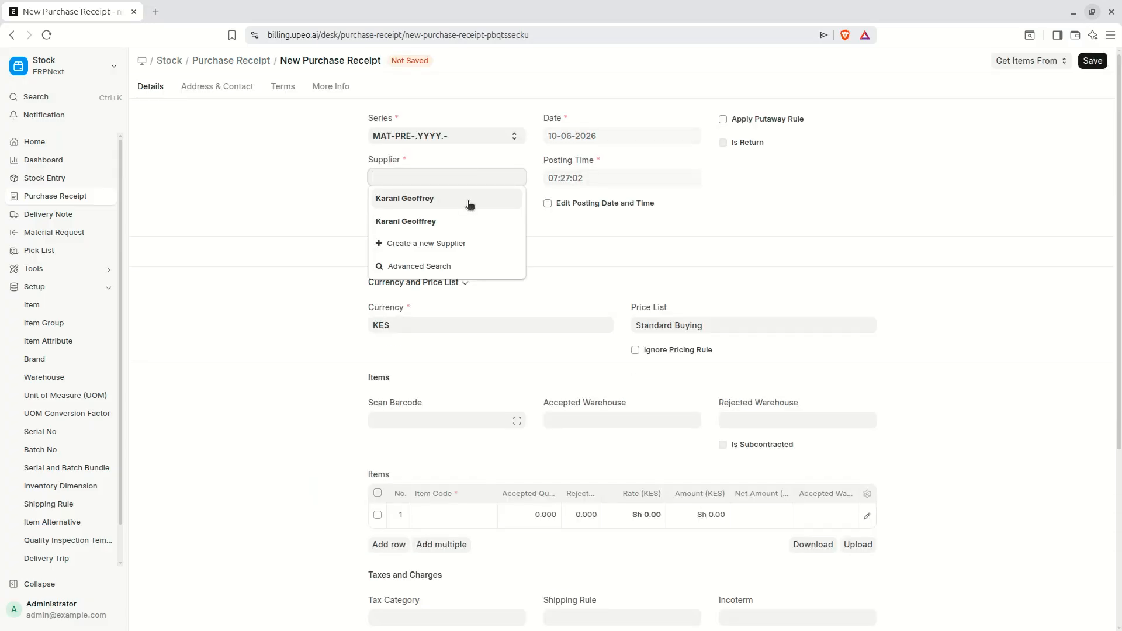
click(437, 201)
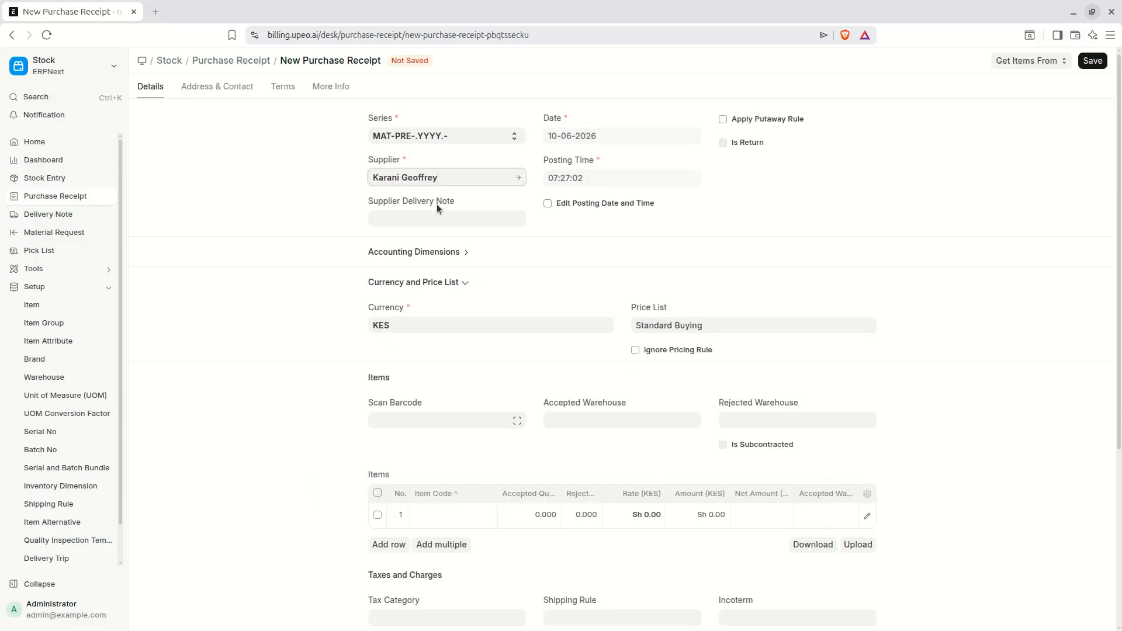
Enter iPhone 17 in the first item row with an accepted quantity of 10 and a rate of 130000 KES
scroll(724, 203, down, 3)
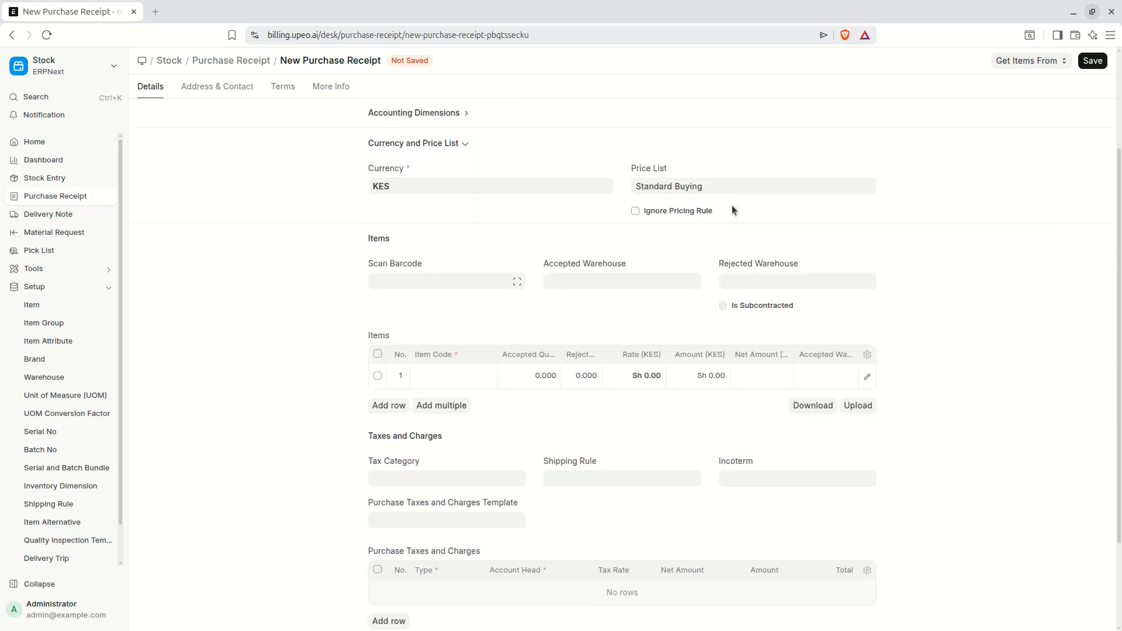
click(455, 317)
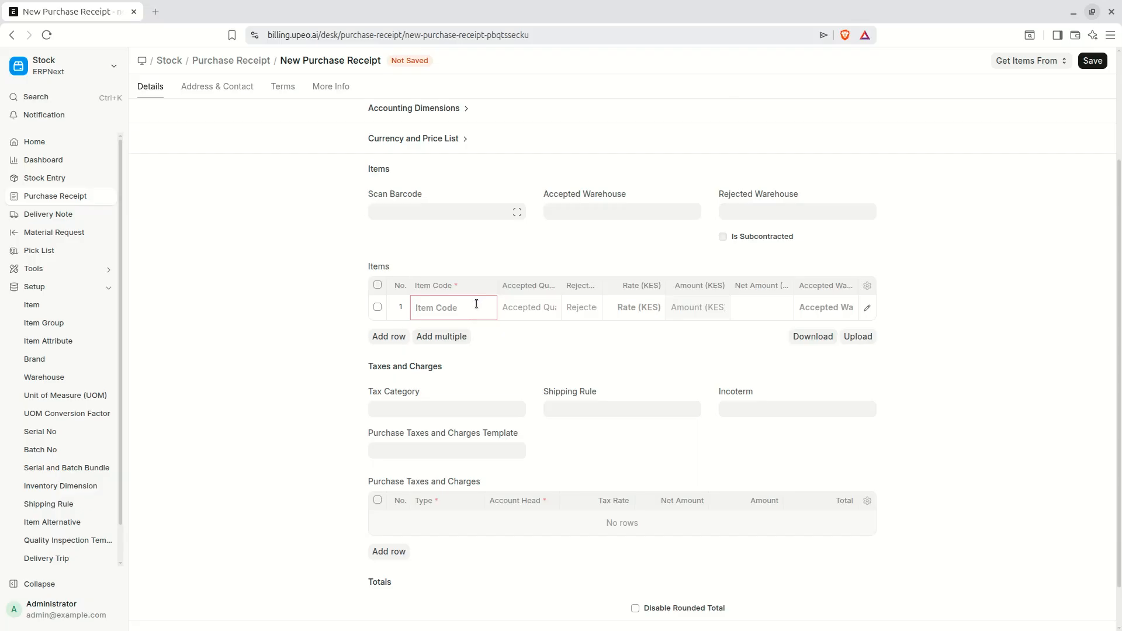
text(iP)
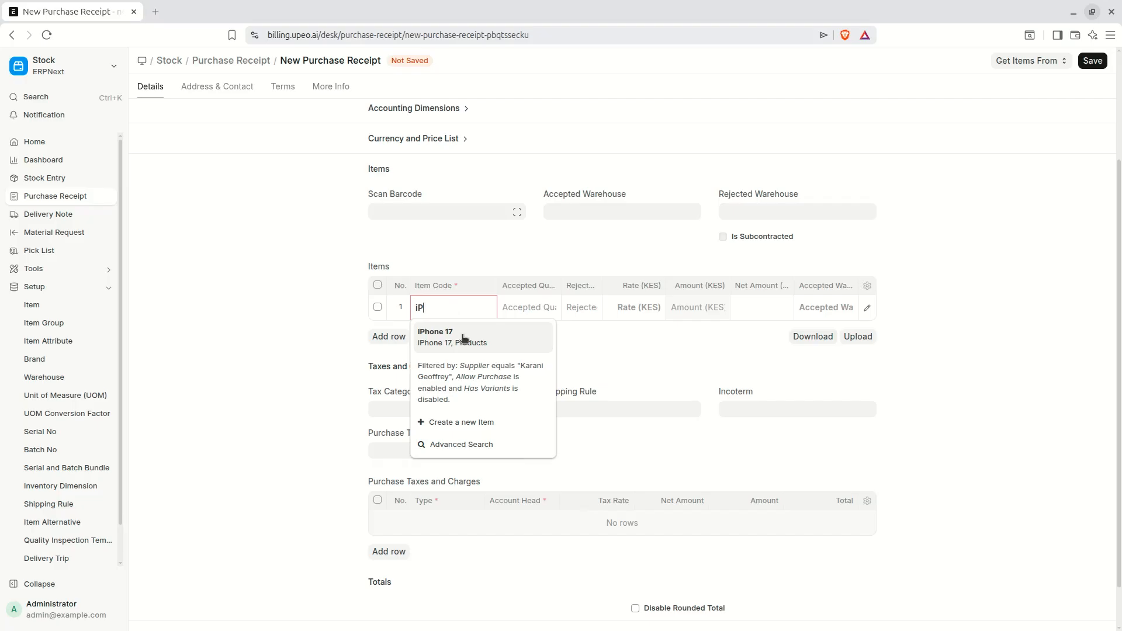
click(464, 339)
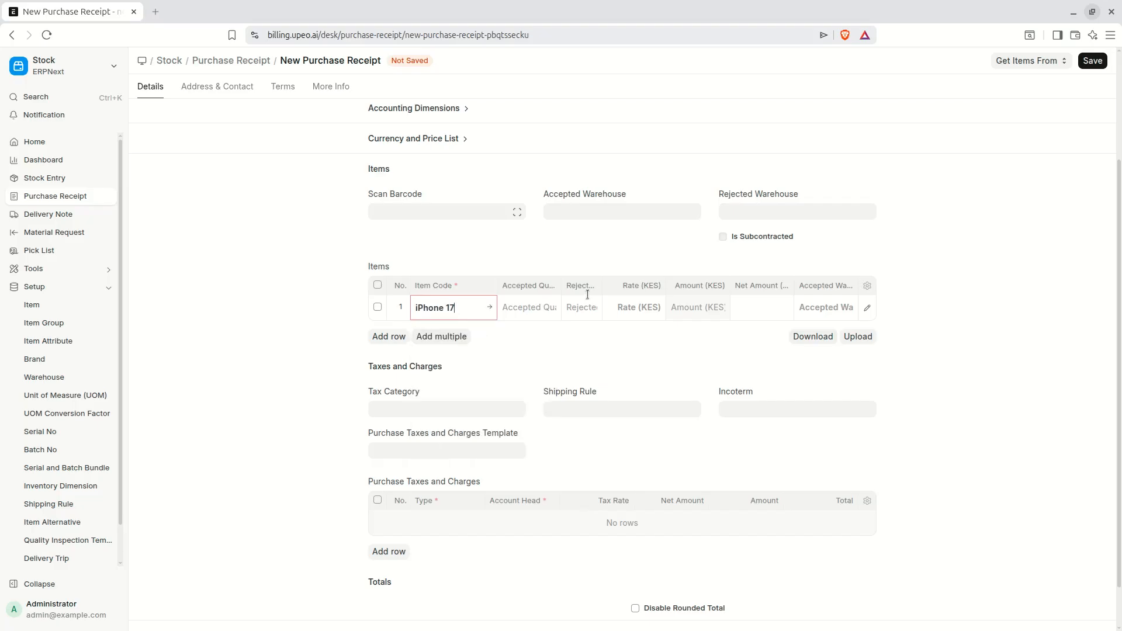
click(532, 309)
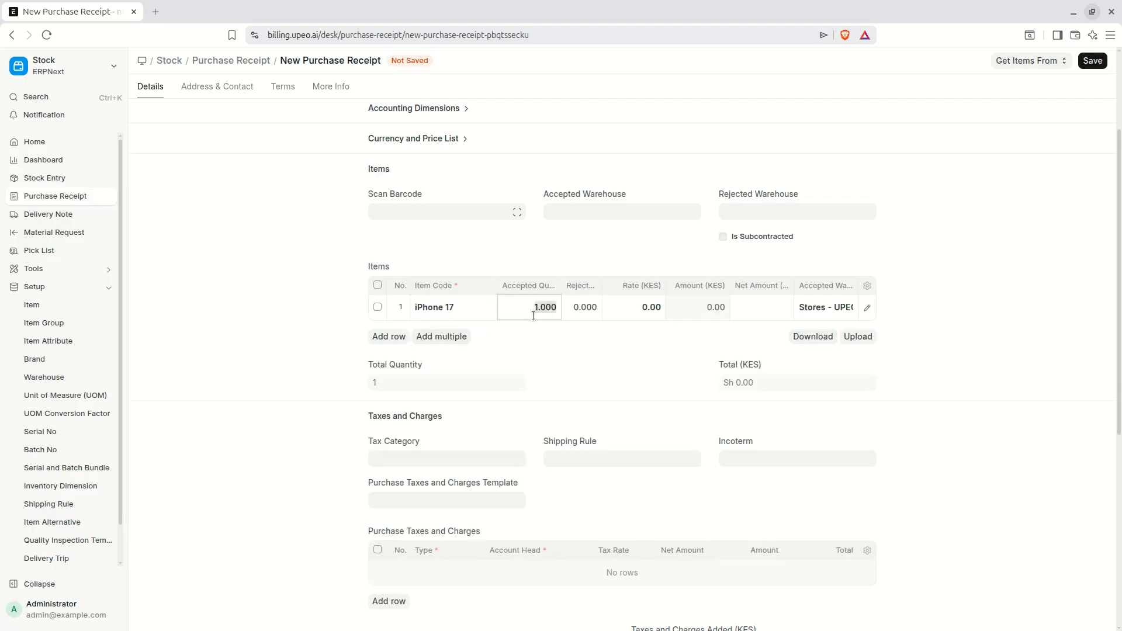
text(10)
click(634, 307)
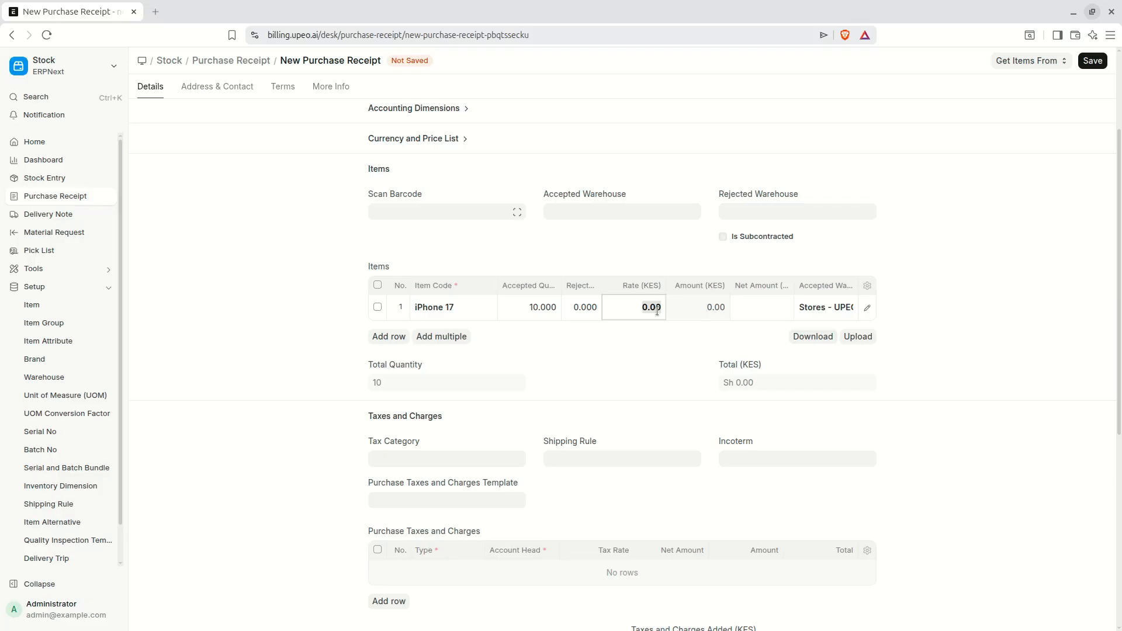
text(130000)
click(641, 347)
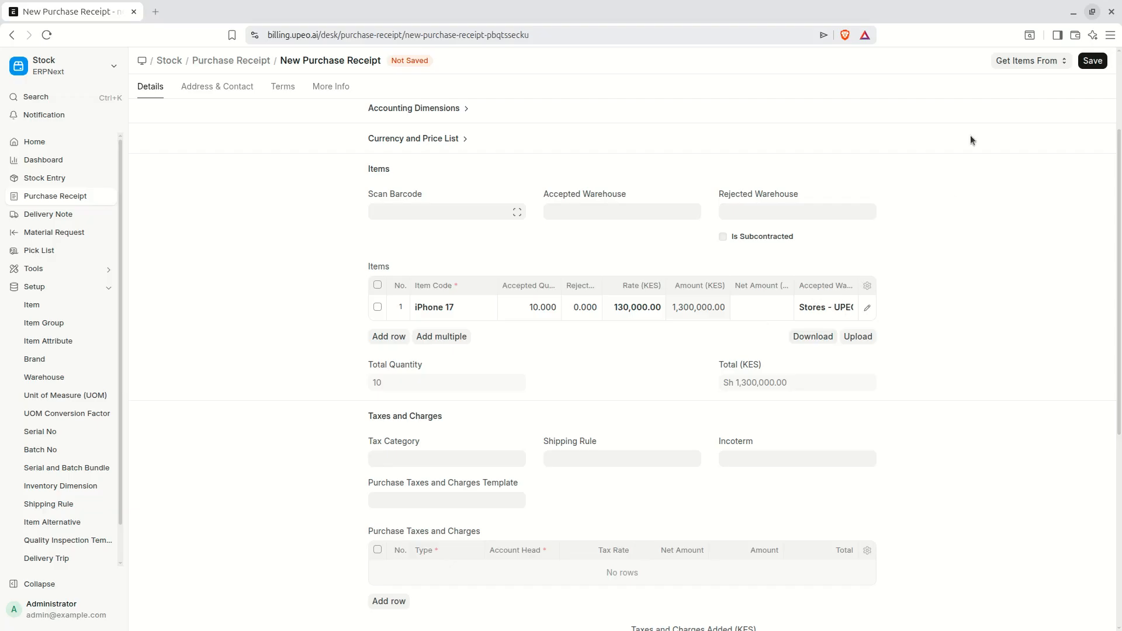
Save the purchase receipt and submit it permanently
click(1094, 62)
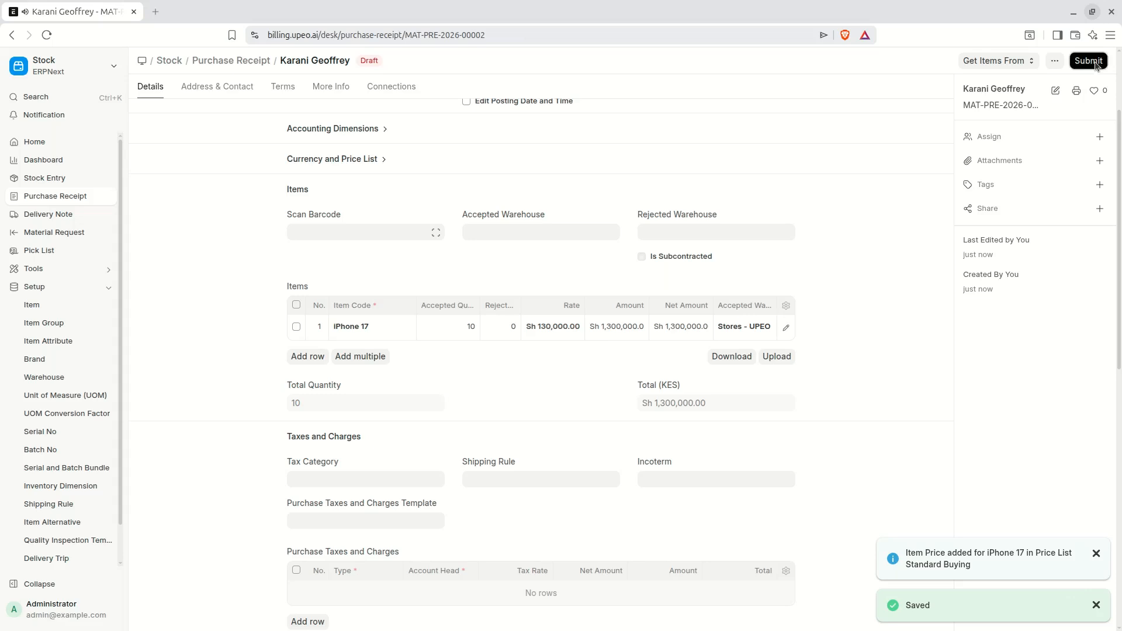
click(1090, 61)
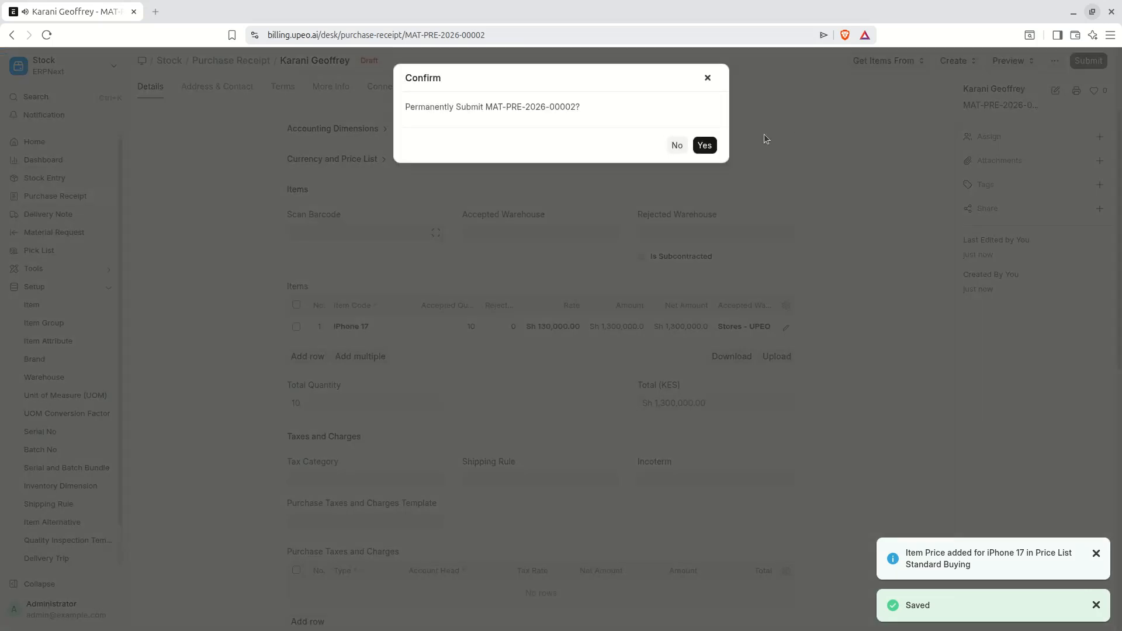
click(700, 145)
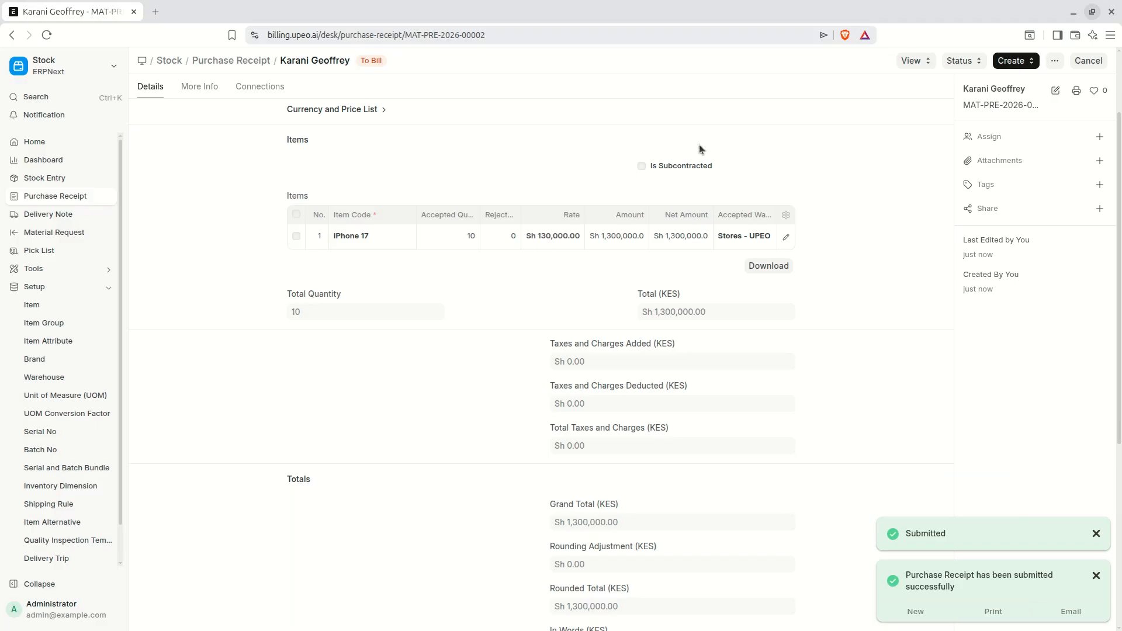
click(54, 96)
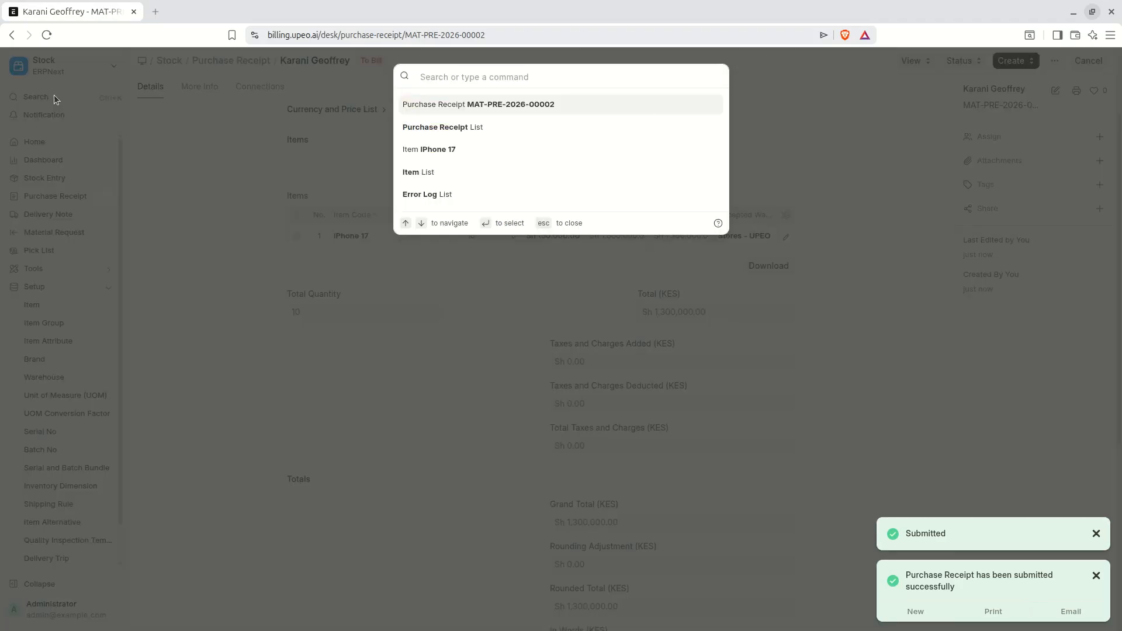
text(serial nu)
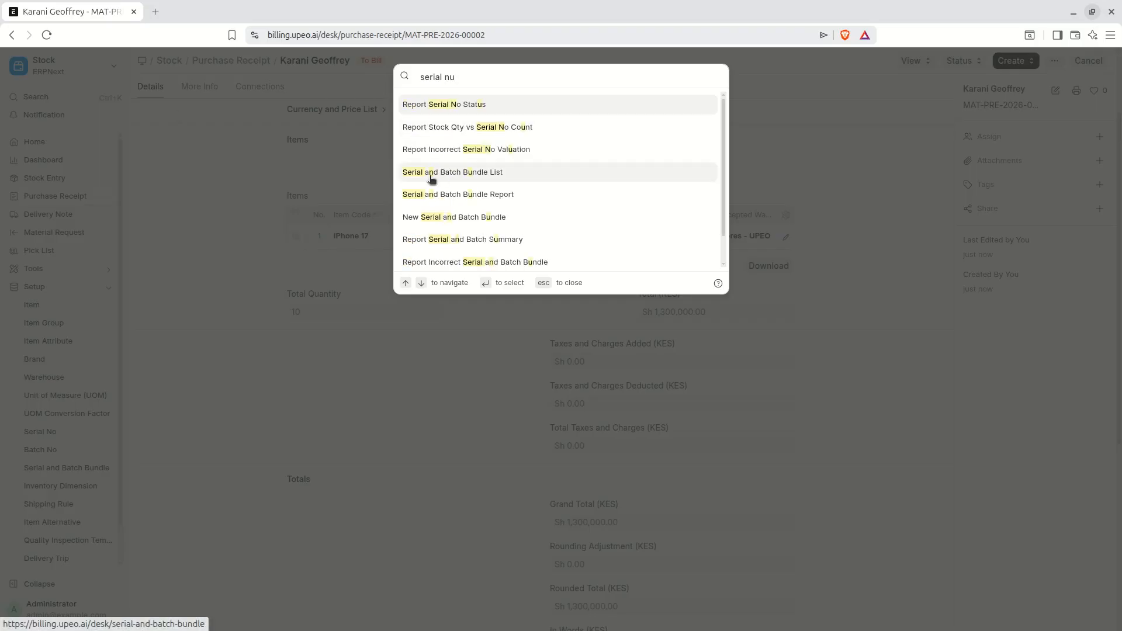
click(498, 173)
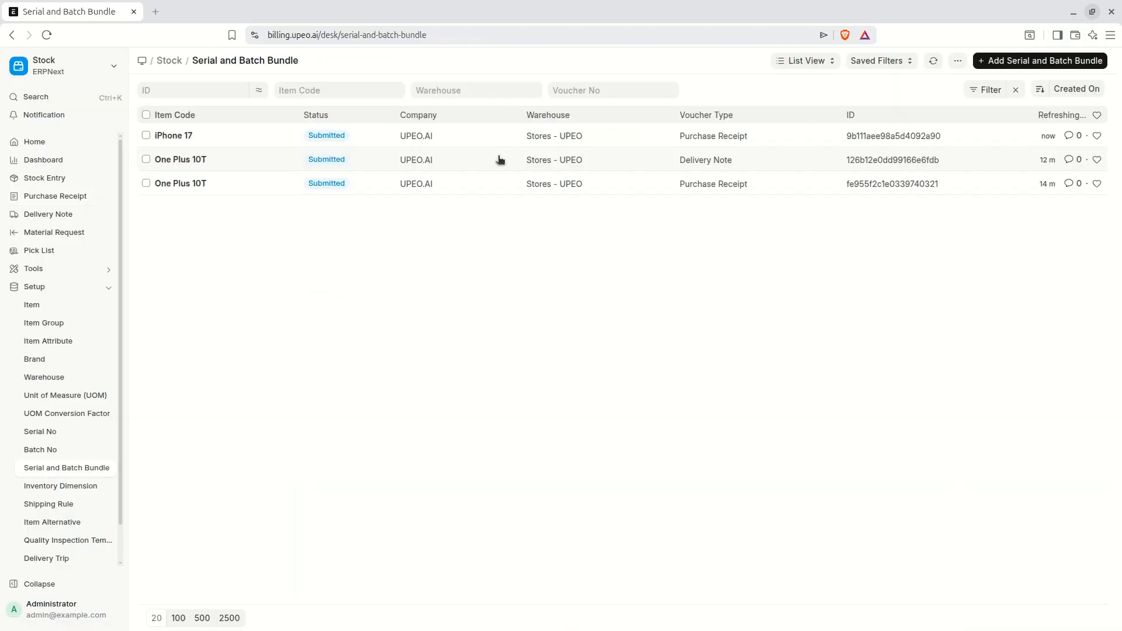
click(13, 36)
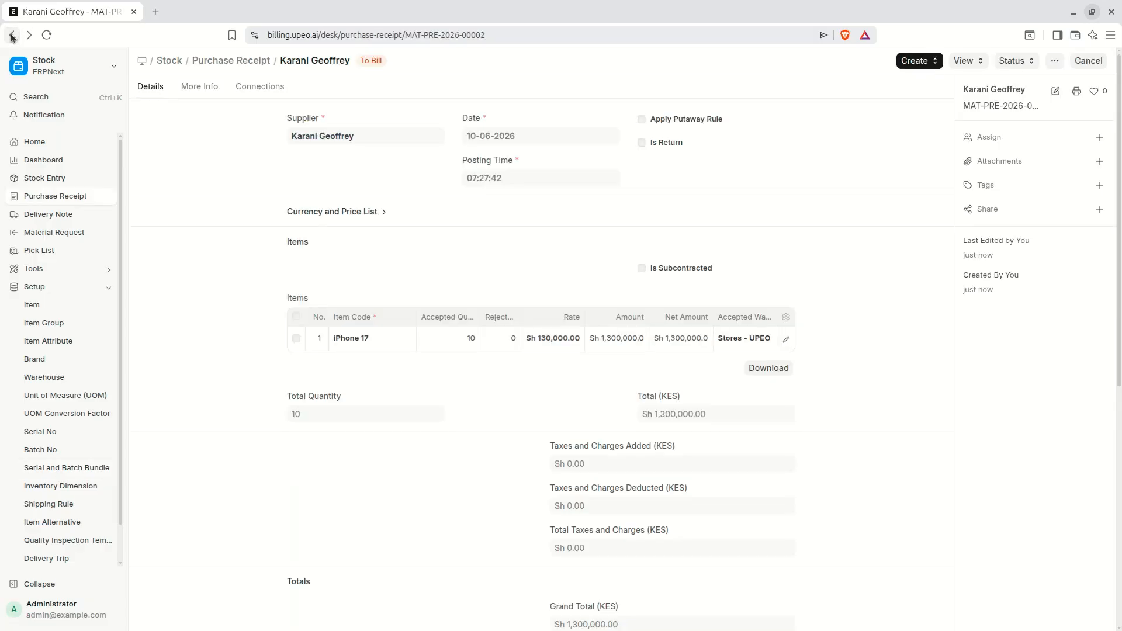
Search for the serial number records and open the Serial No list
click(56, 101)
text(serial number)
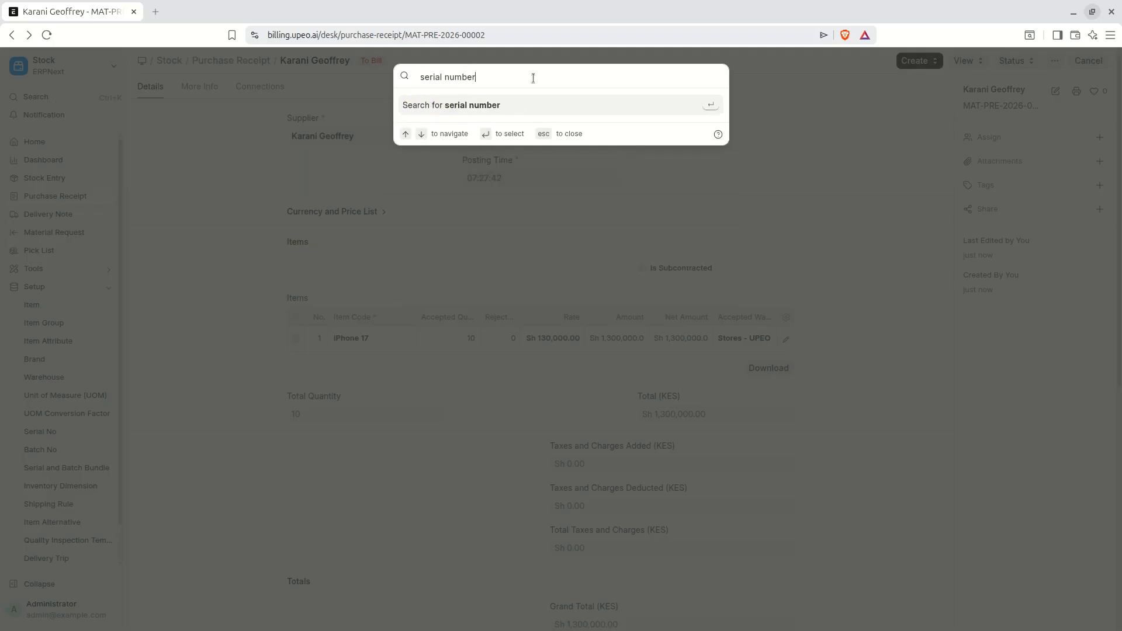
key(BackSpace)
key(BackSpace)
key(BackSpace)
key(BackSpace)
key(BackSpace)
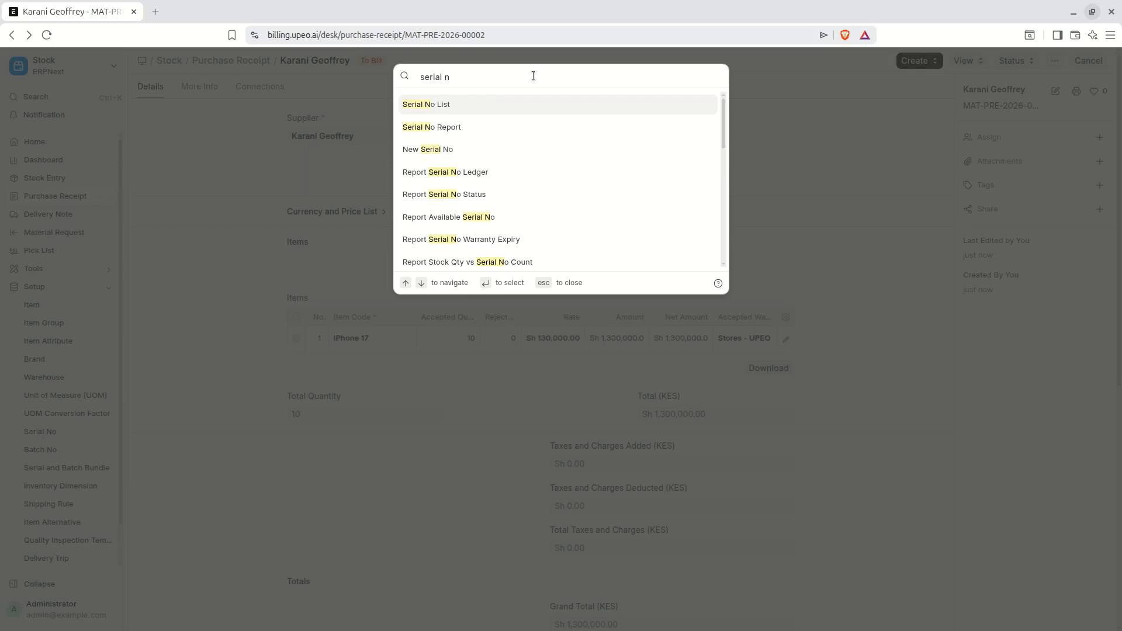
click(444, 104)
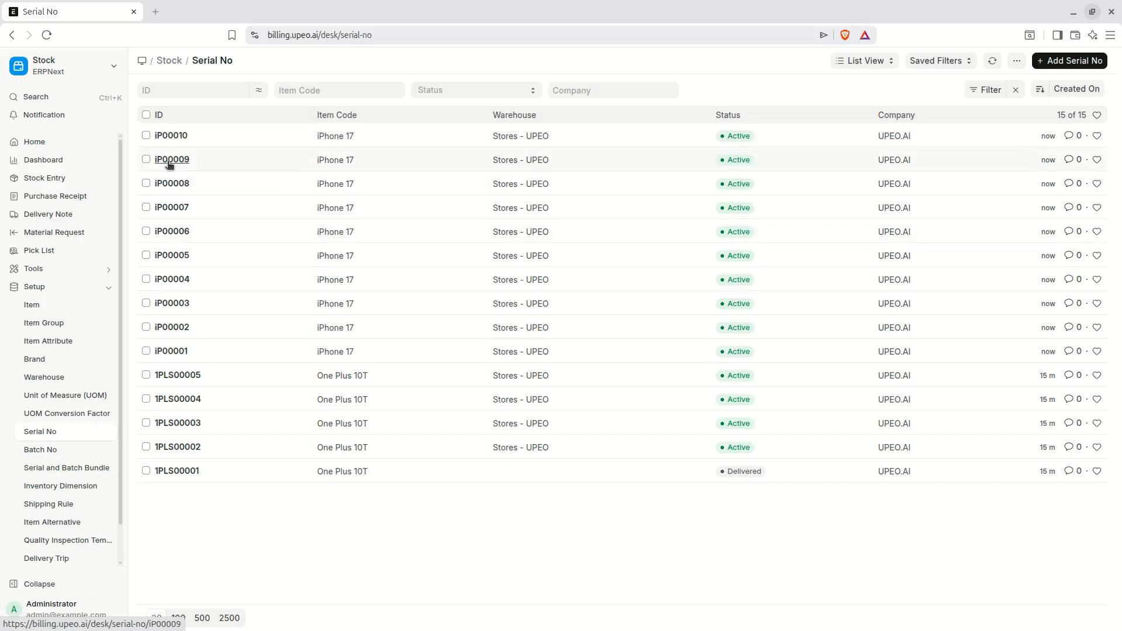
Open serial number iP00001 and review its warranty and source document details
click(167, 352)
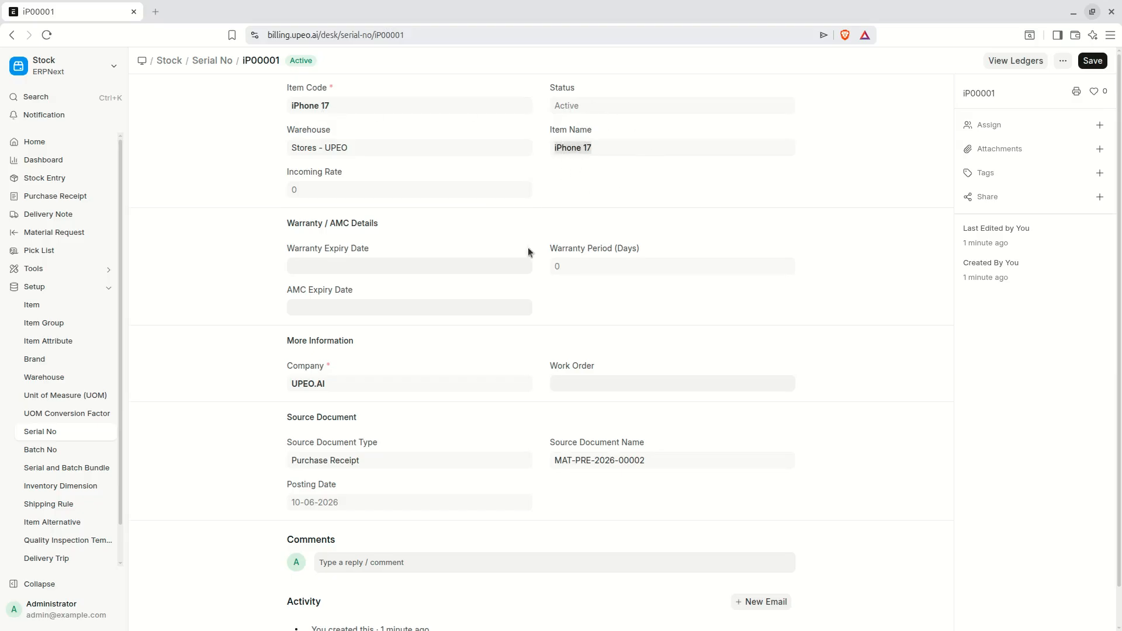
scroll(517, 270, down, 1)
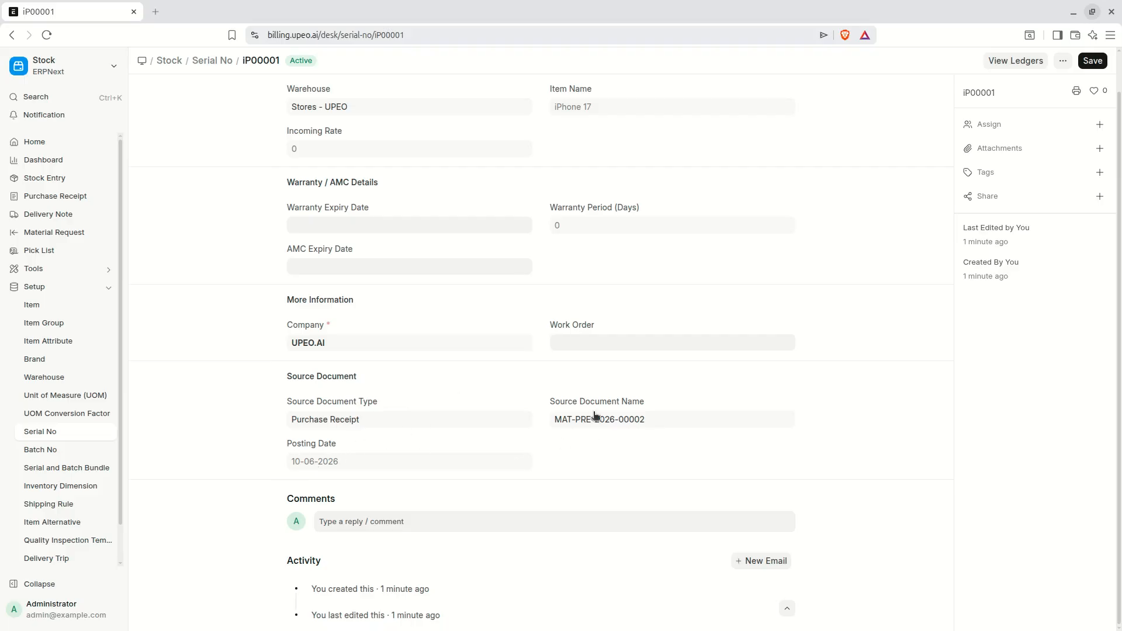
scroll(491, 362, up, 1)
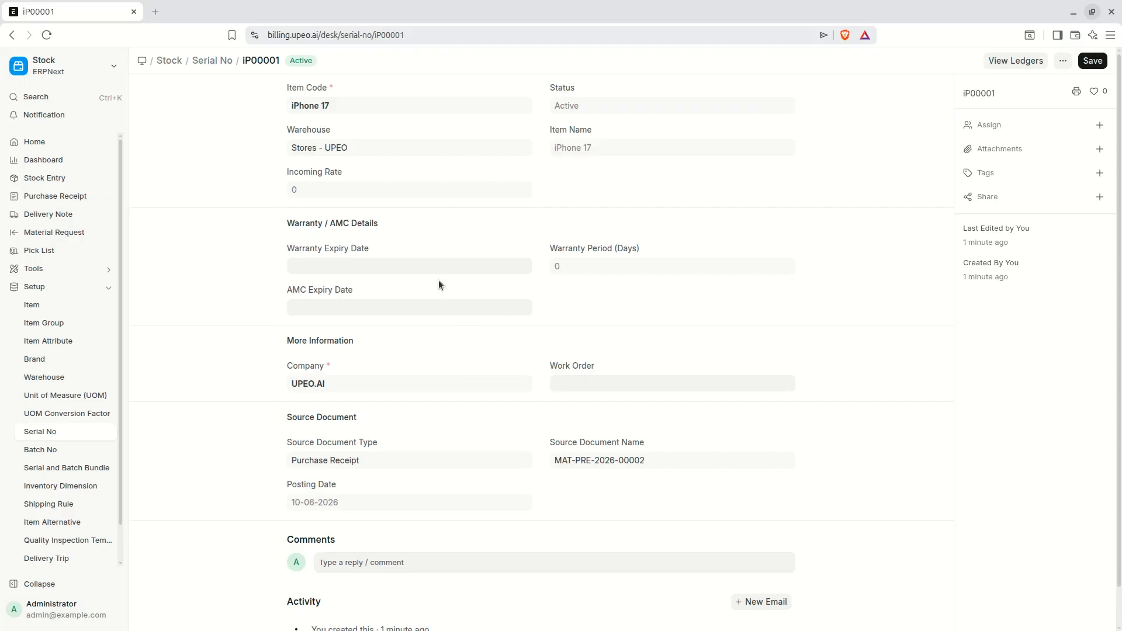
Find the delivery notes, start a new delivery note and select the first suggested customer
click(60, 97)
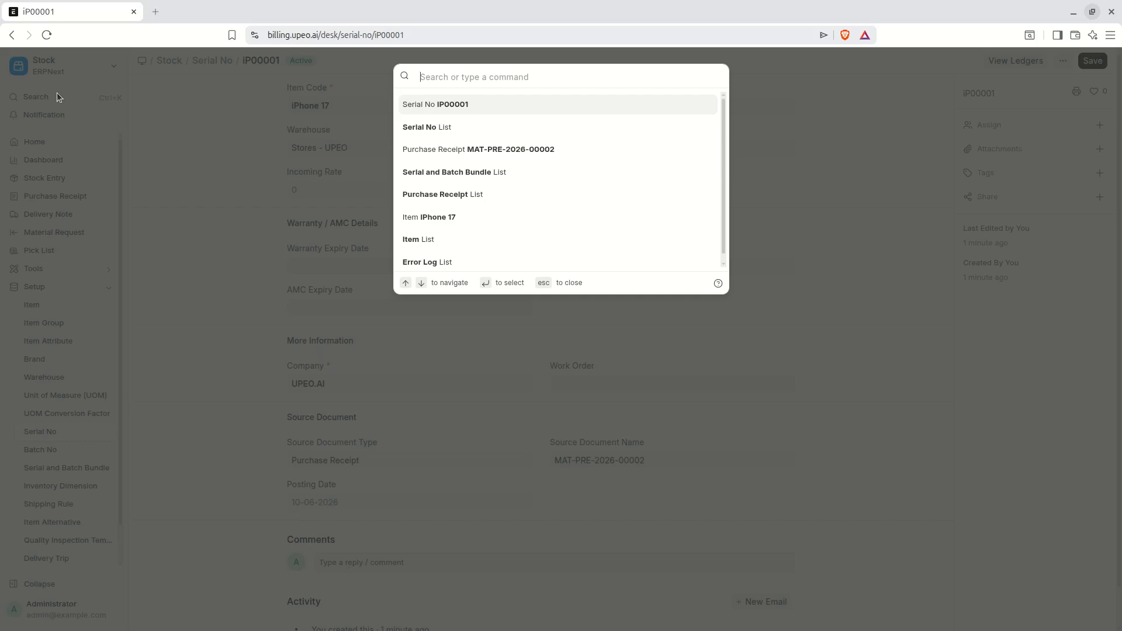
text(delivery )
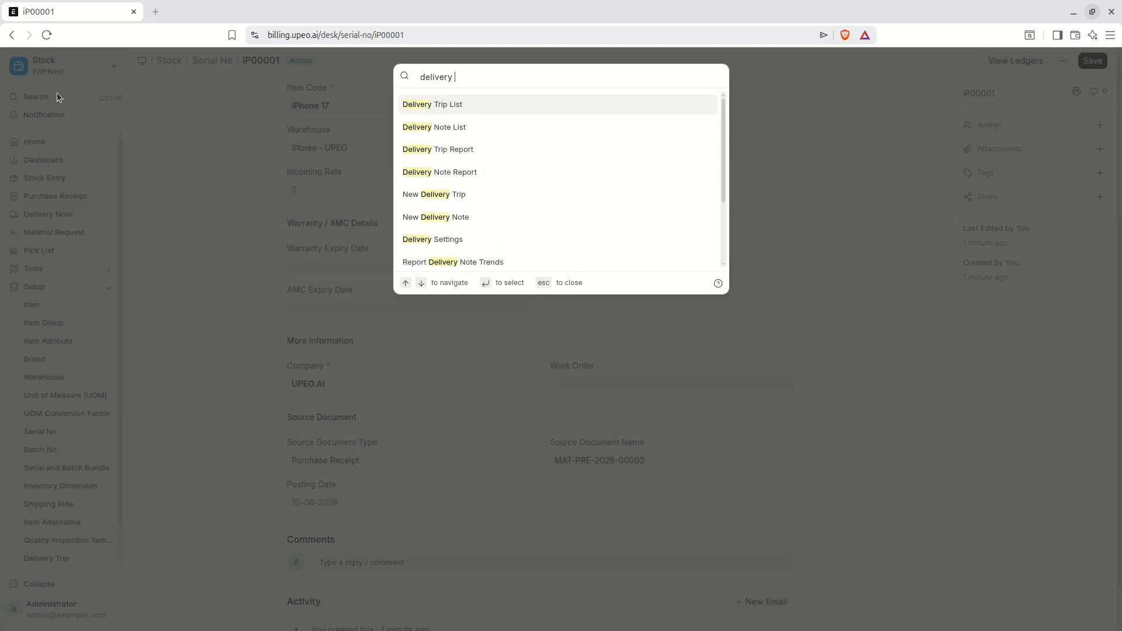
text(no)
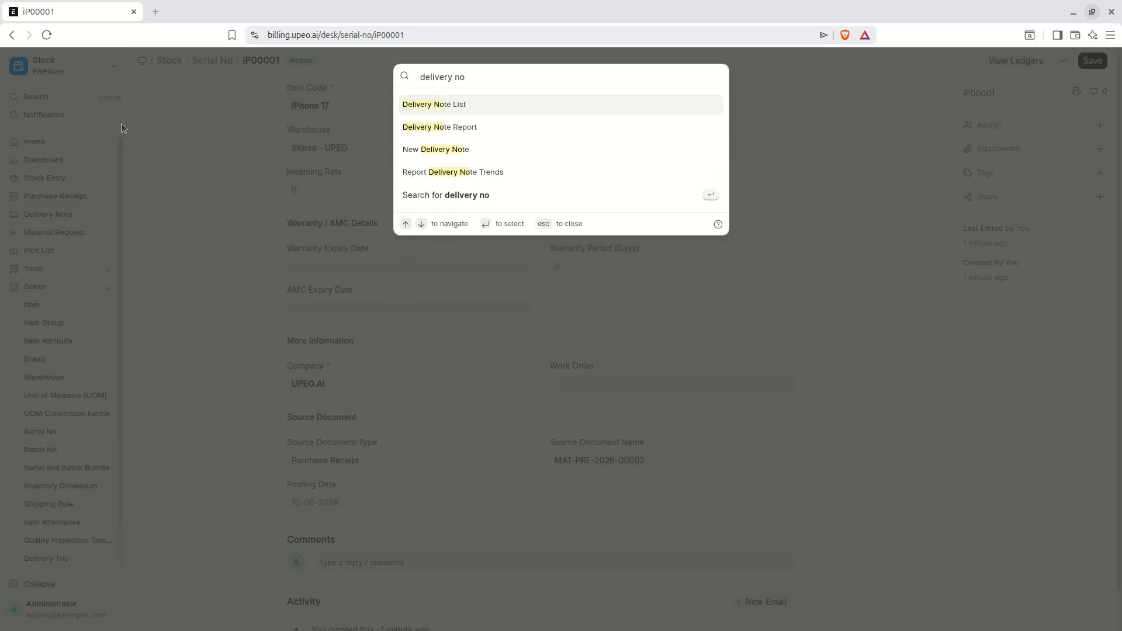
click(459, 104)
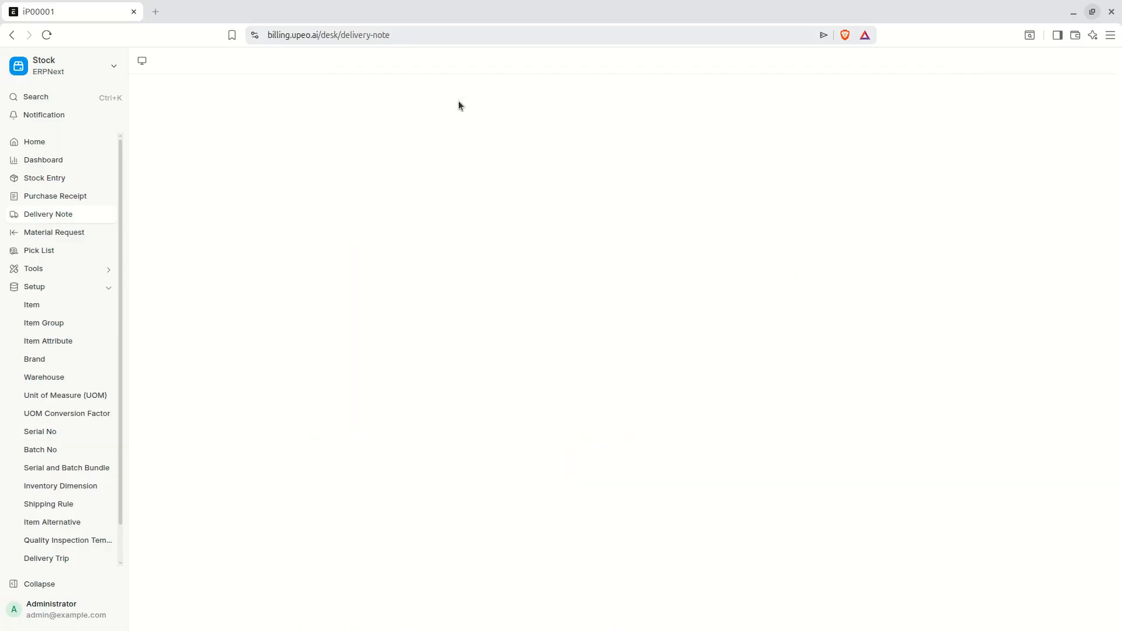
click(1030, 56)
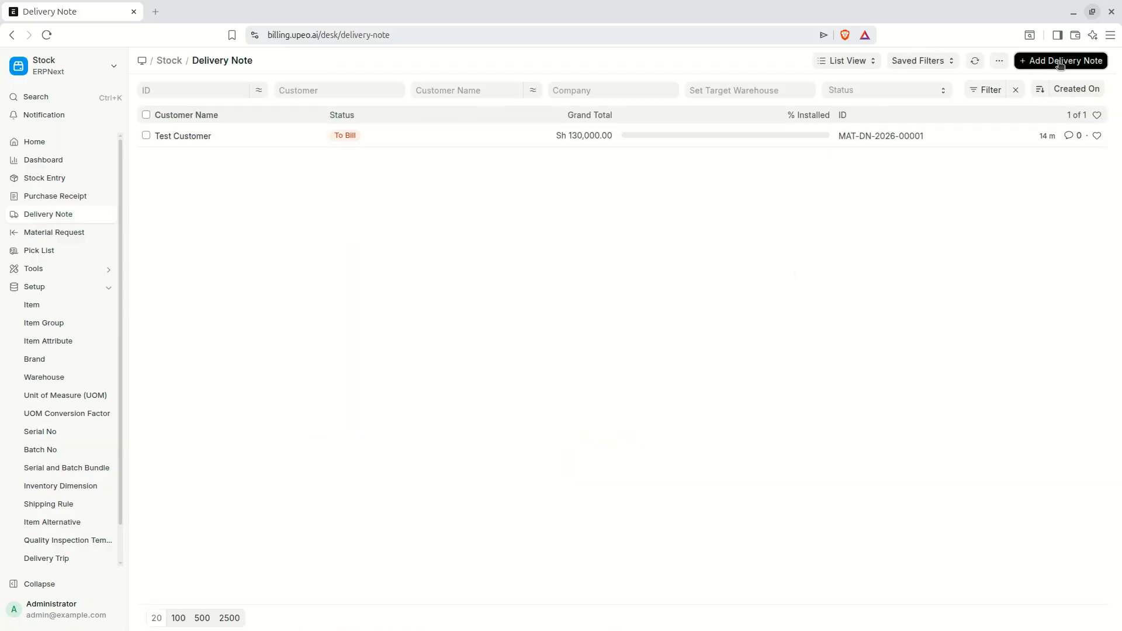
click(461, 177)
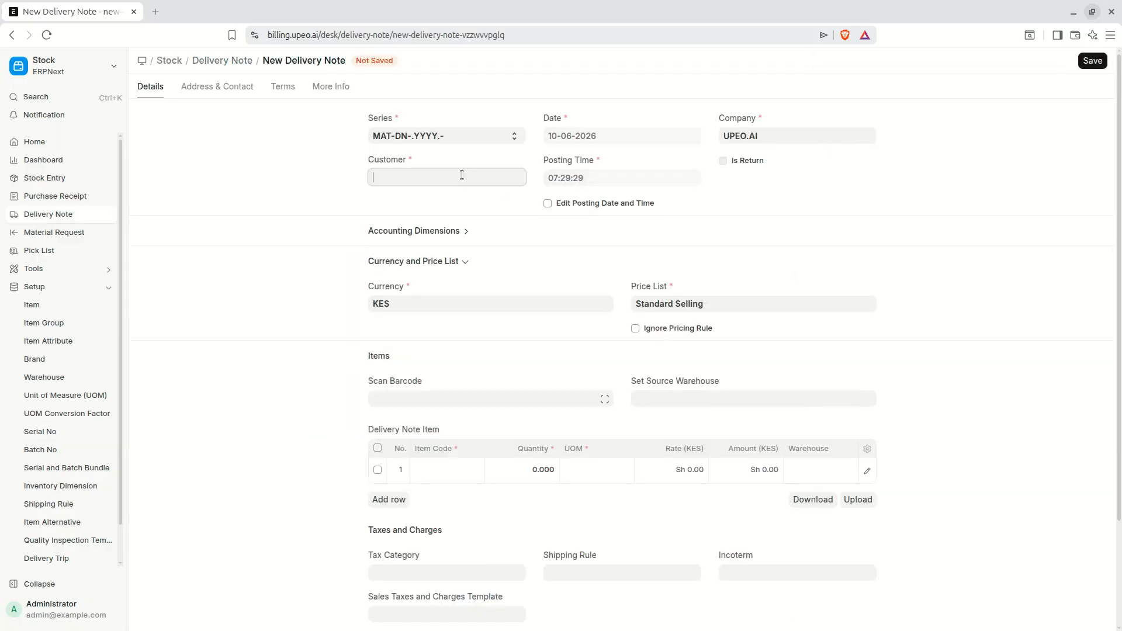
click(454, 195)
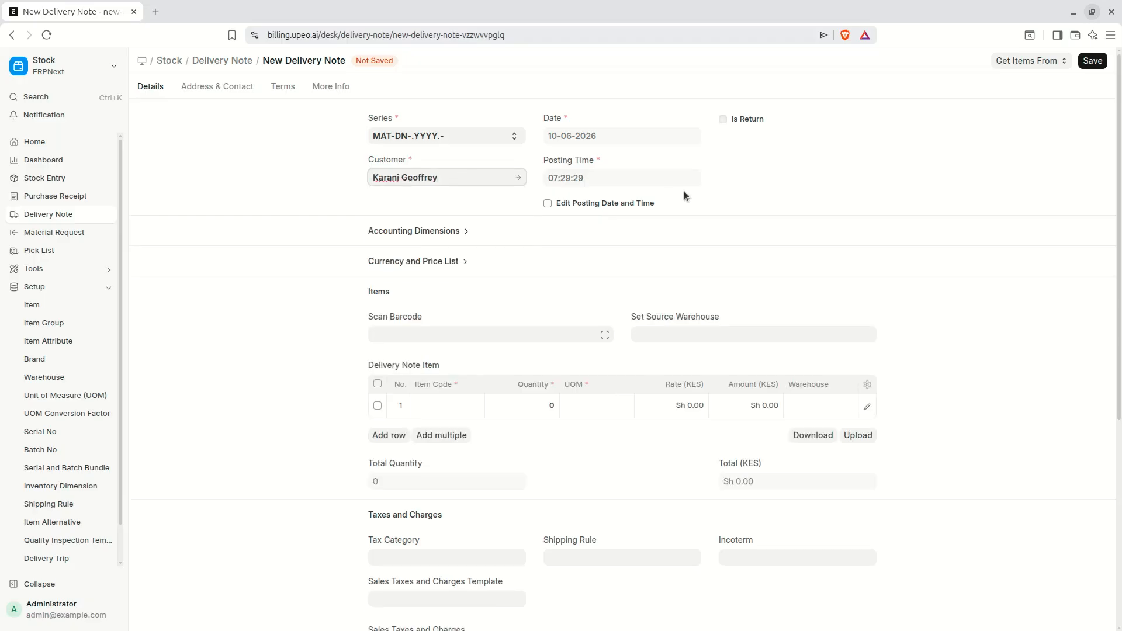
Add iPhone 17 to the first item row of the delivery note with a rate of 170,000 KES
scroll(688, 194, down, 4)
click(464, 202)
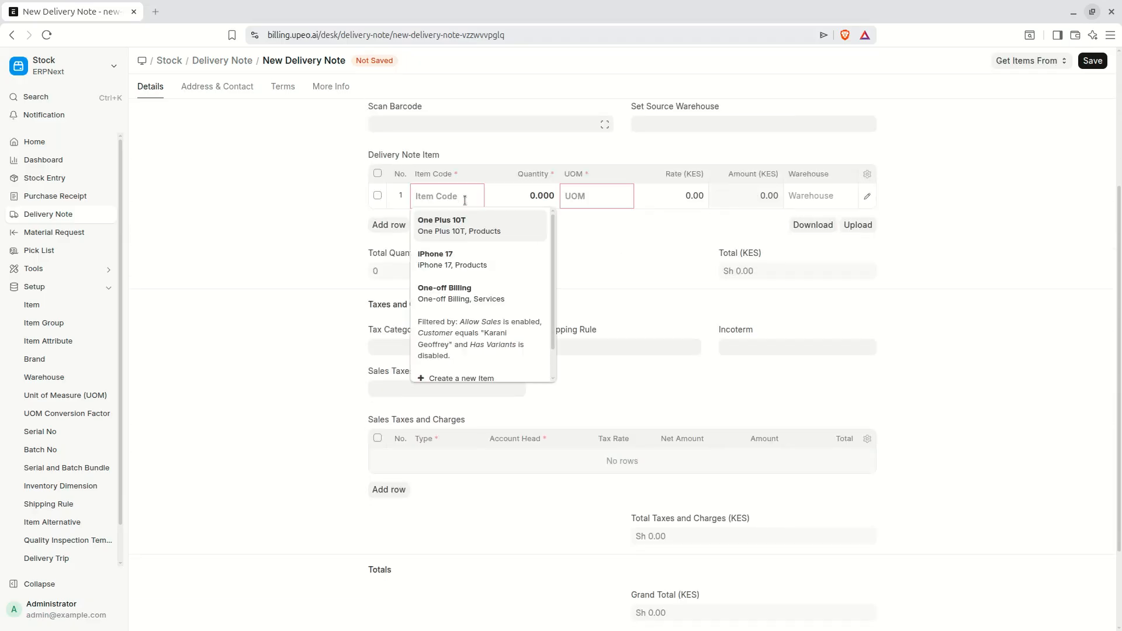
click(470, 266)
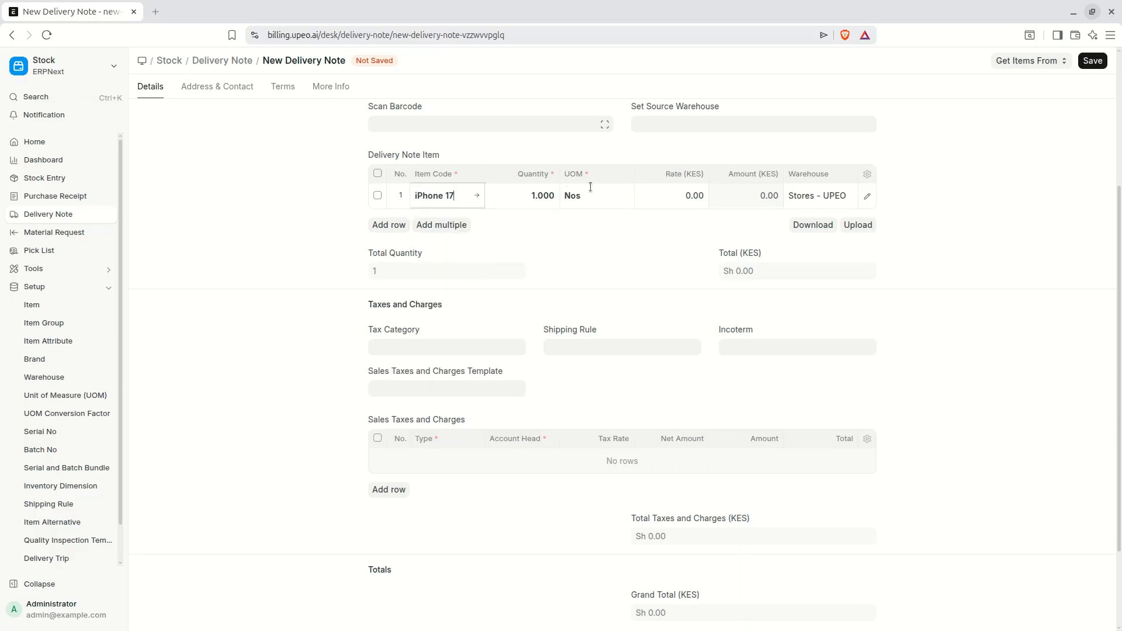
click(671, 193)
text(1,70)
text(0,000)
click(708, 241)
click(683, 197)
key(BackSpace)
click(1013, 153)
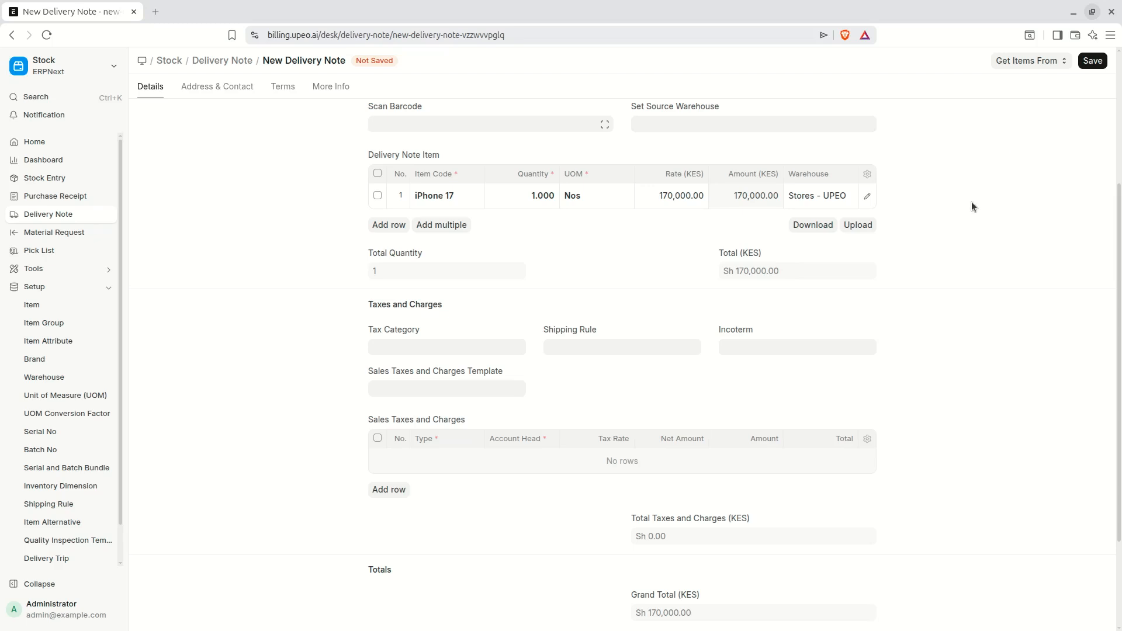
Examine the Serial No and Batch No fields in the iPhone 17 row's details
click(866, 197)
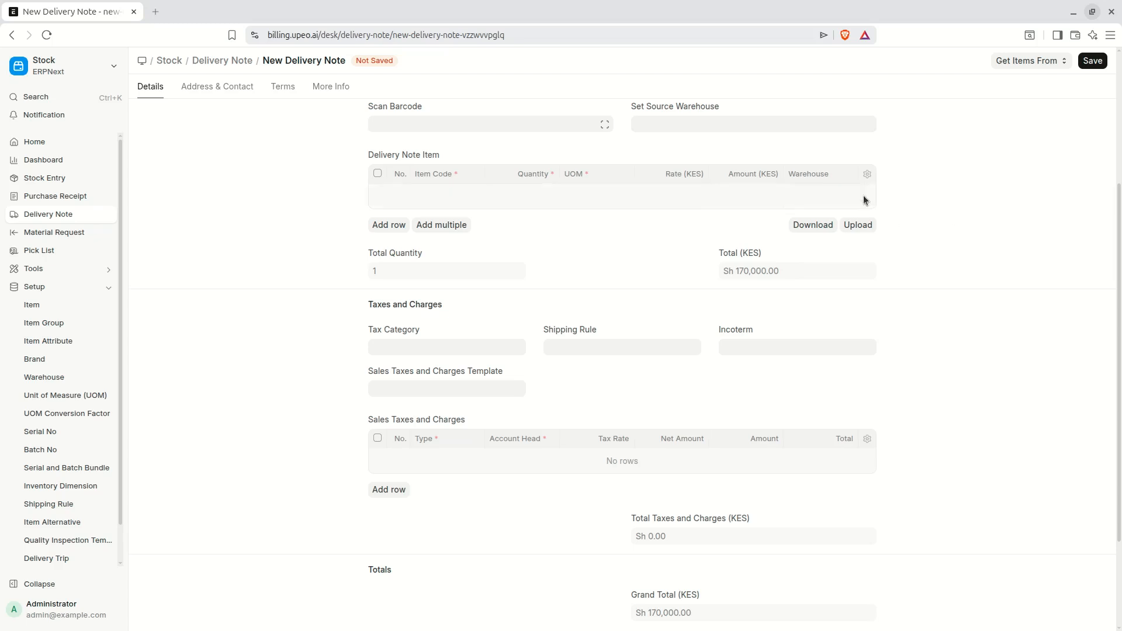
scroll(445, 357, down, 9)
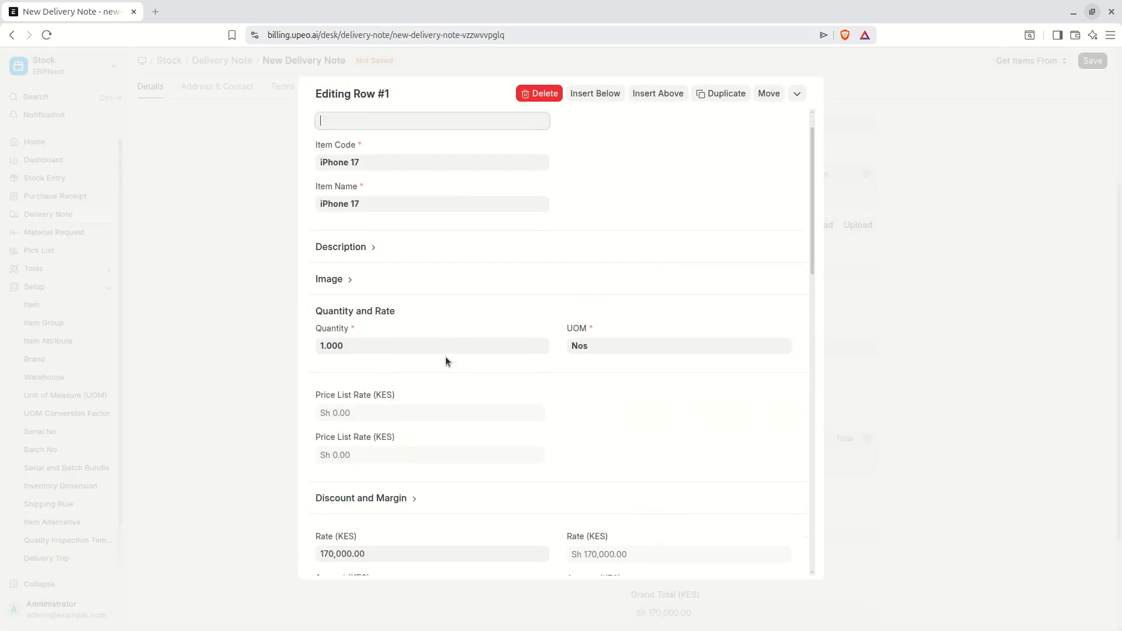
scroll(445, 359, down, 5)
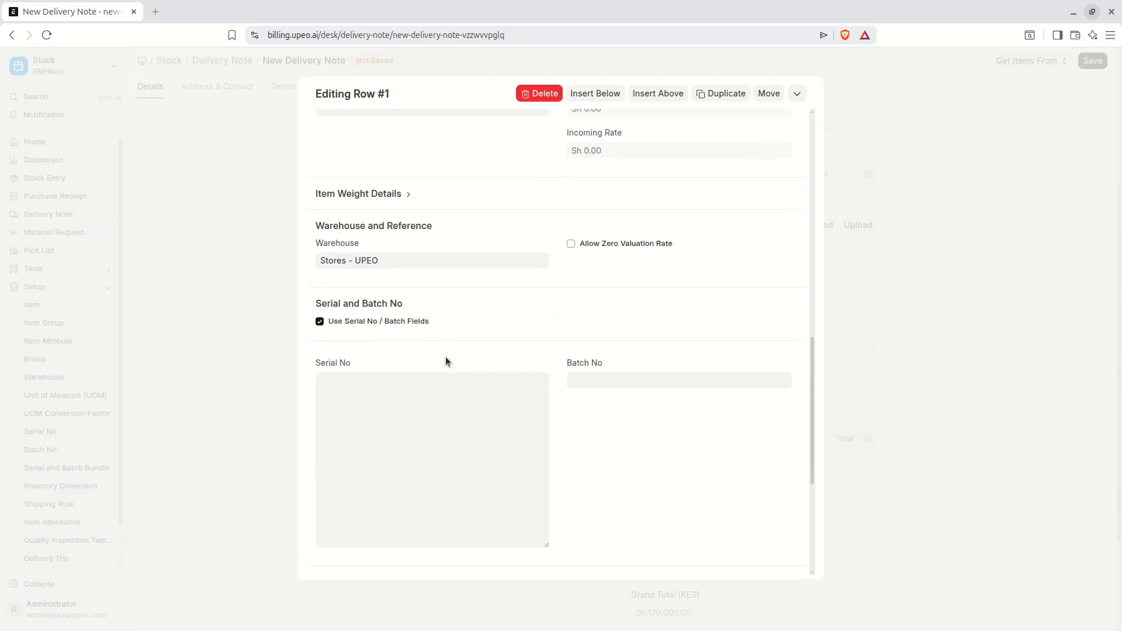
click(634, 305)
click(403, 323)
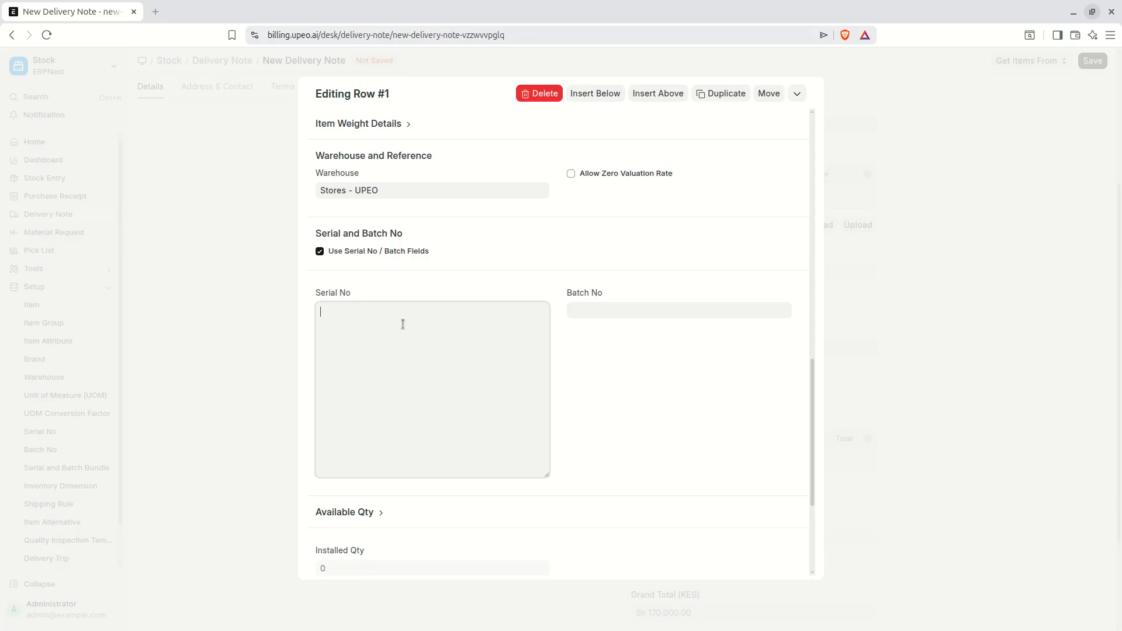
scroll(621, 340, down, 4)
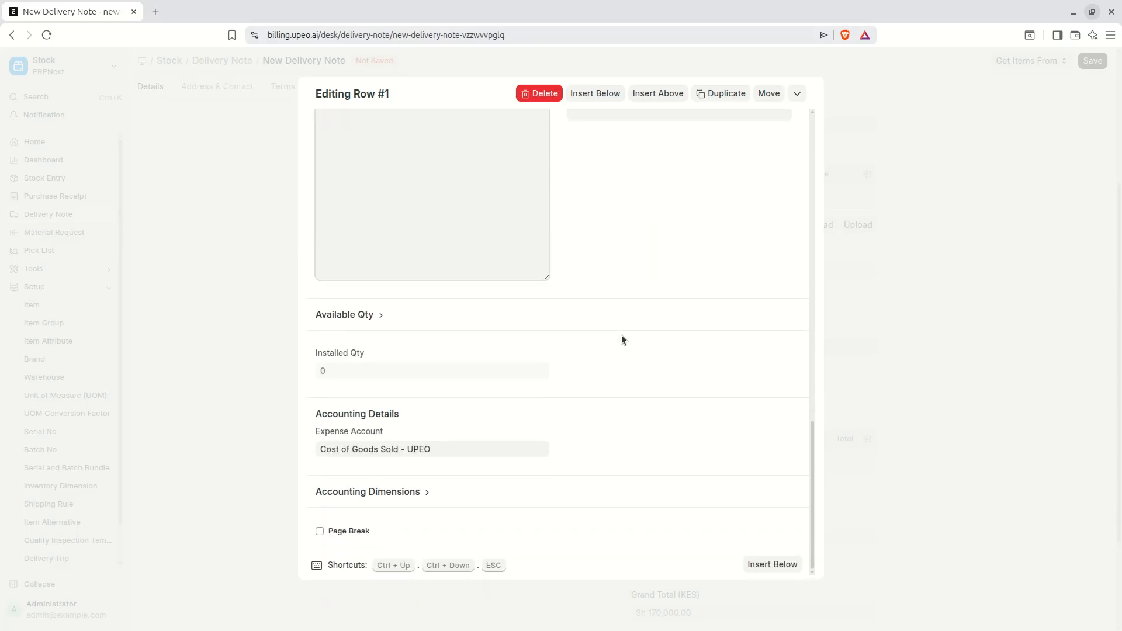
scroll(622, 340, up, 4)
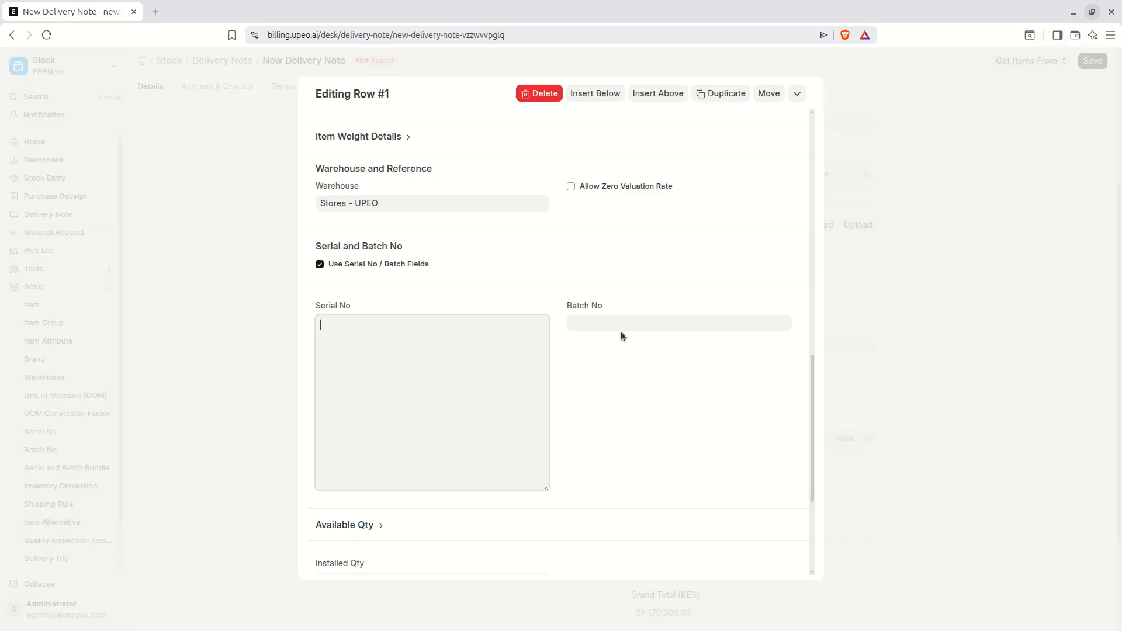
click(619, 321)
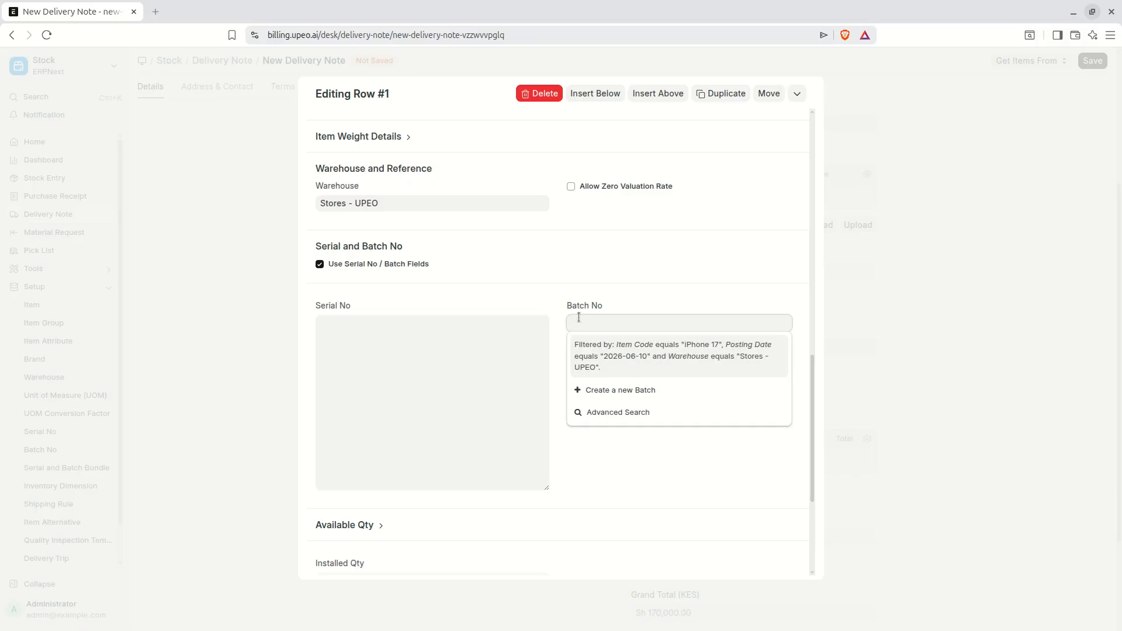
click(497, 321)
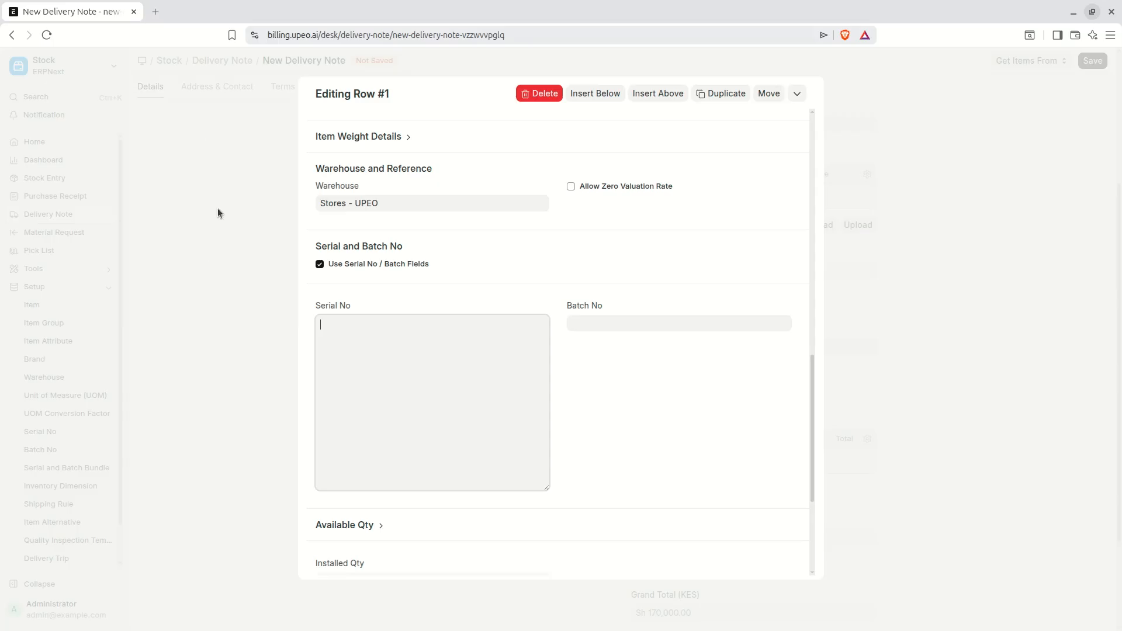
click(209, 265)
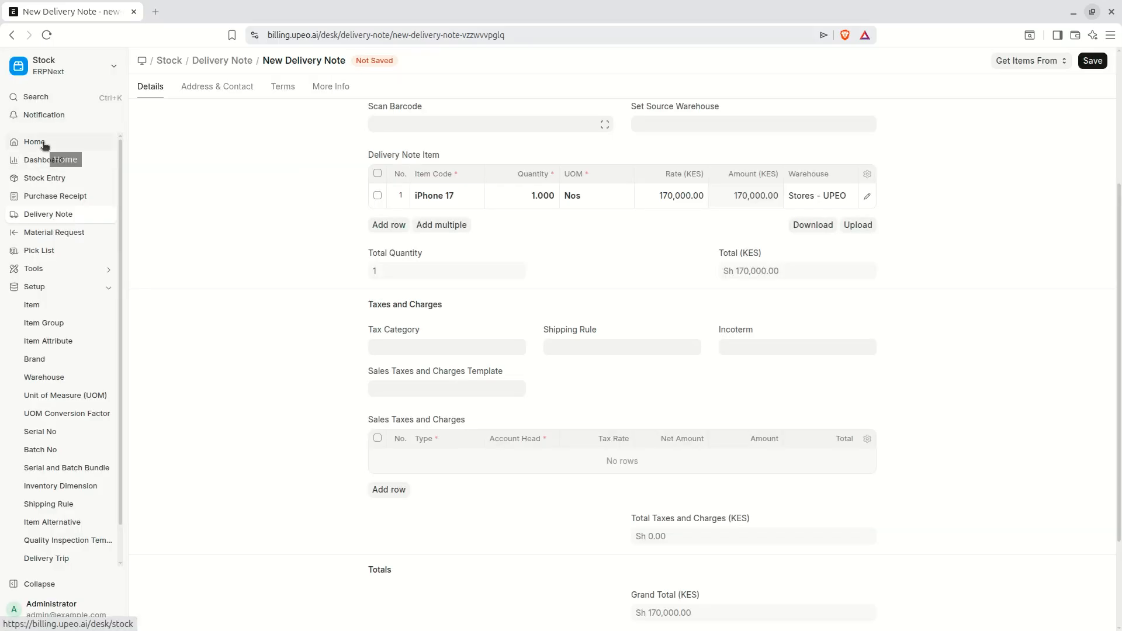
Assign serial number iP00003 in the iPhone 17 row's details and close the row
click(866, 198)
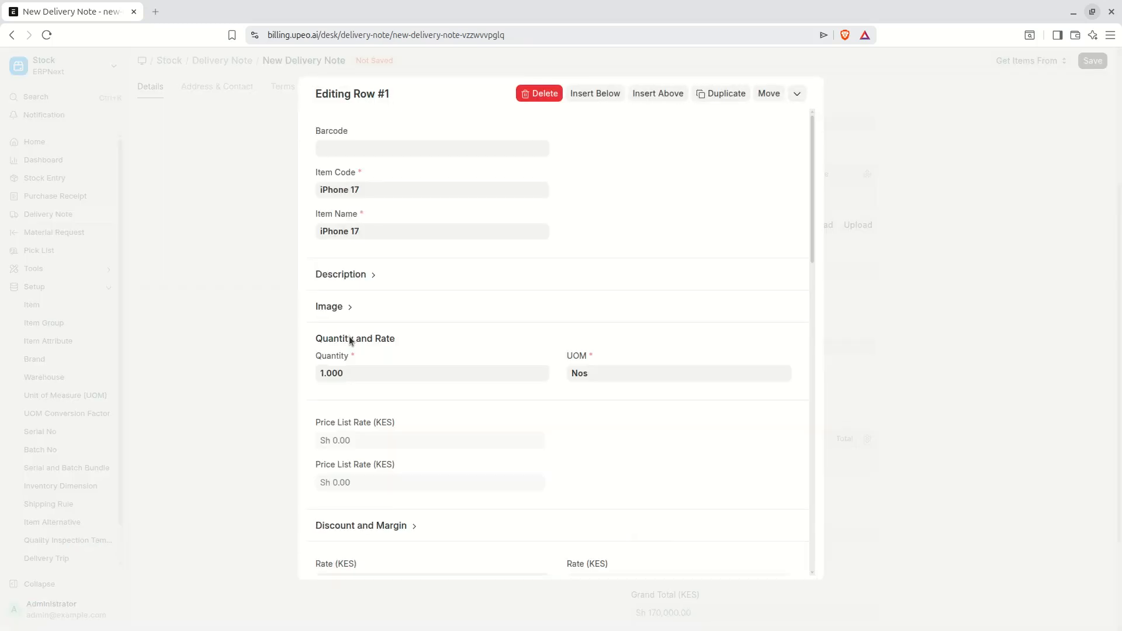
scroll(500, 343, down, 15)
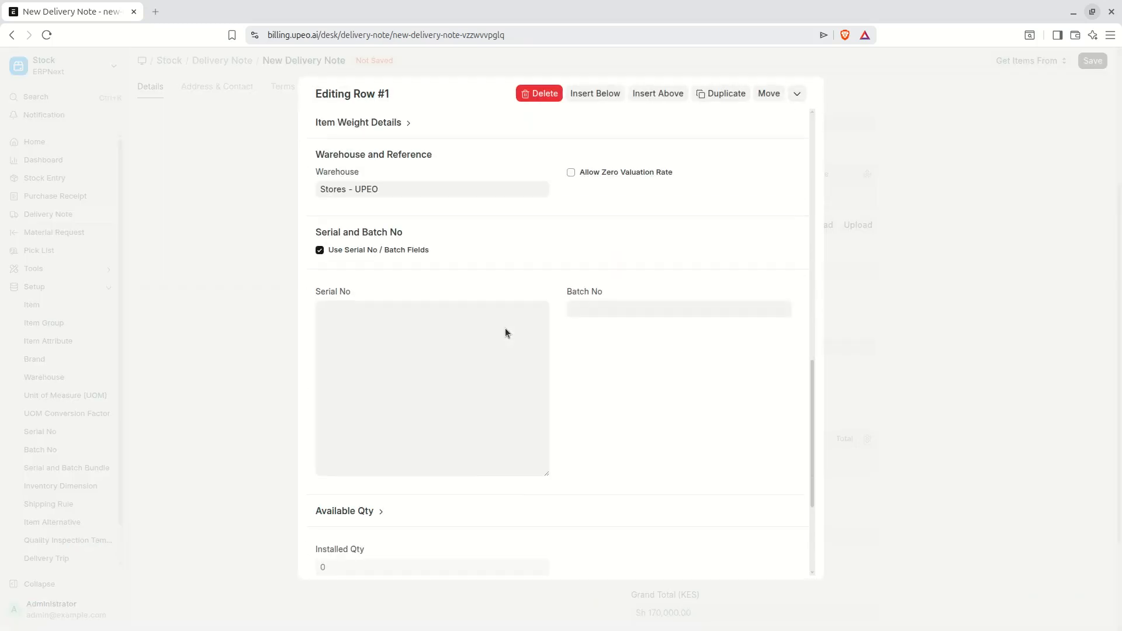
scroll(422, 300, up, 3)
click(422, 294)
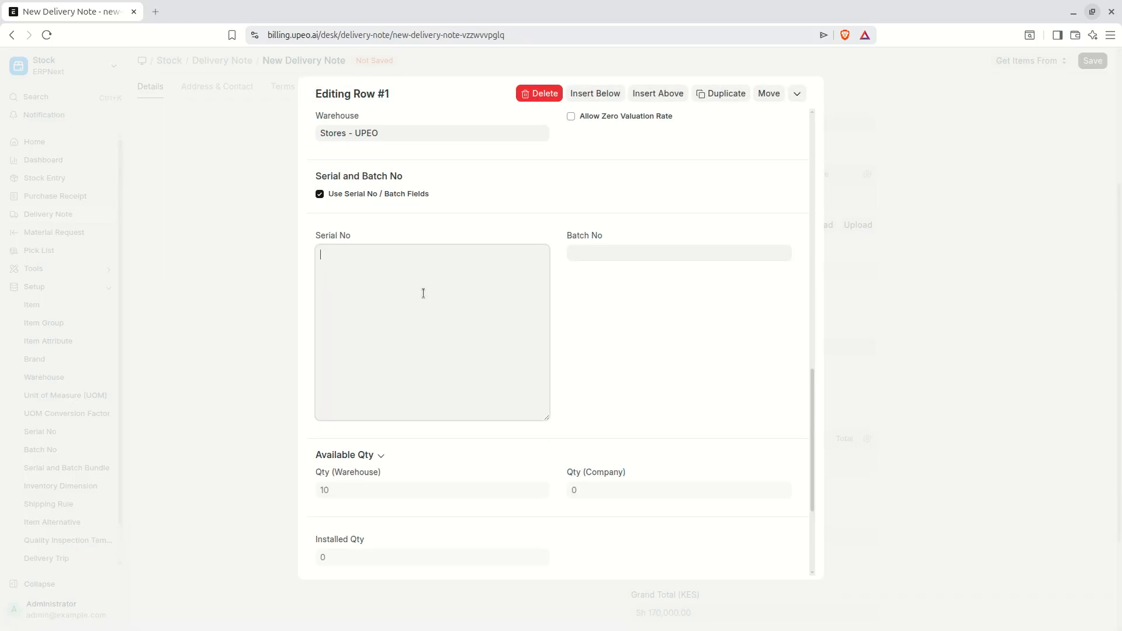
text(iP0000)
text(#)
text(3)
drag(355, 252, 313, 271)
scroll(403, 290, up, 3)
scroll(402, 291, up, 4)
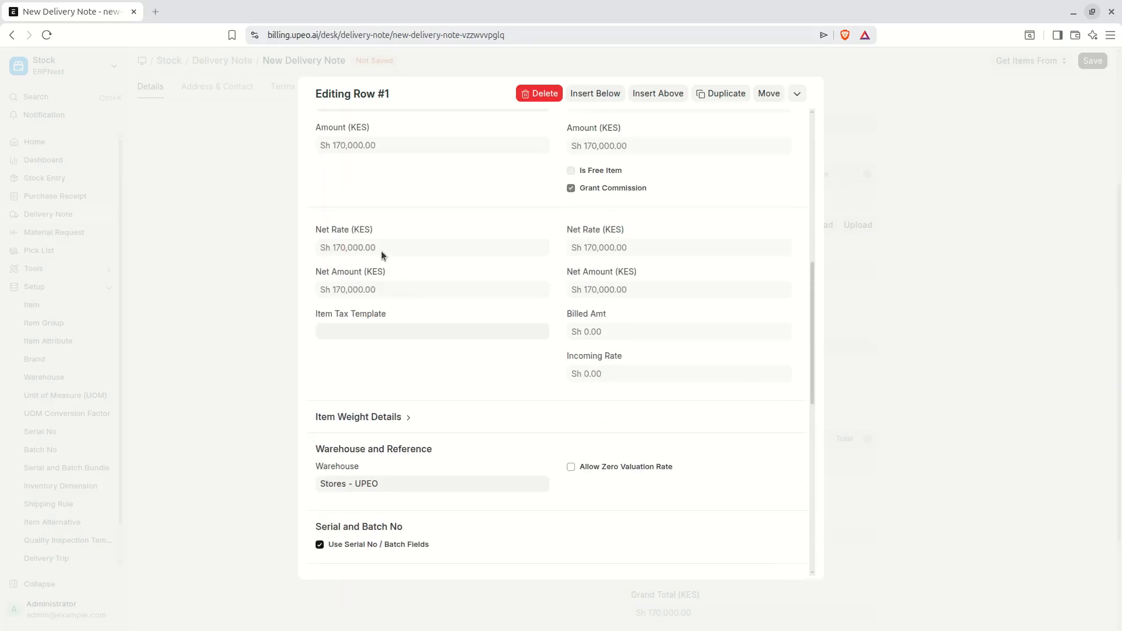
click(296, 293)
Save the delivery note and submit it permanently
click(1092, 61)
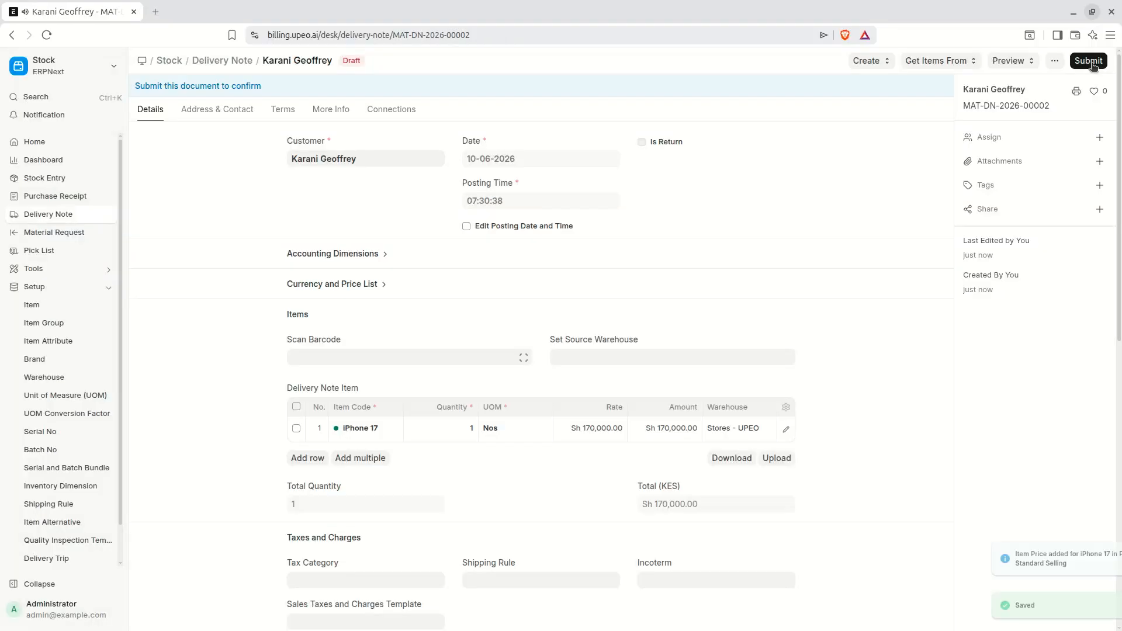
click(1090, 62)
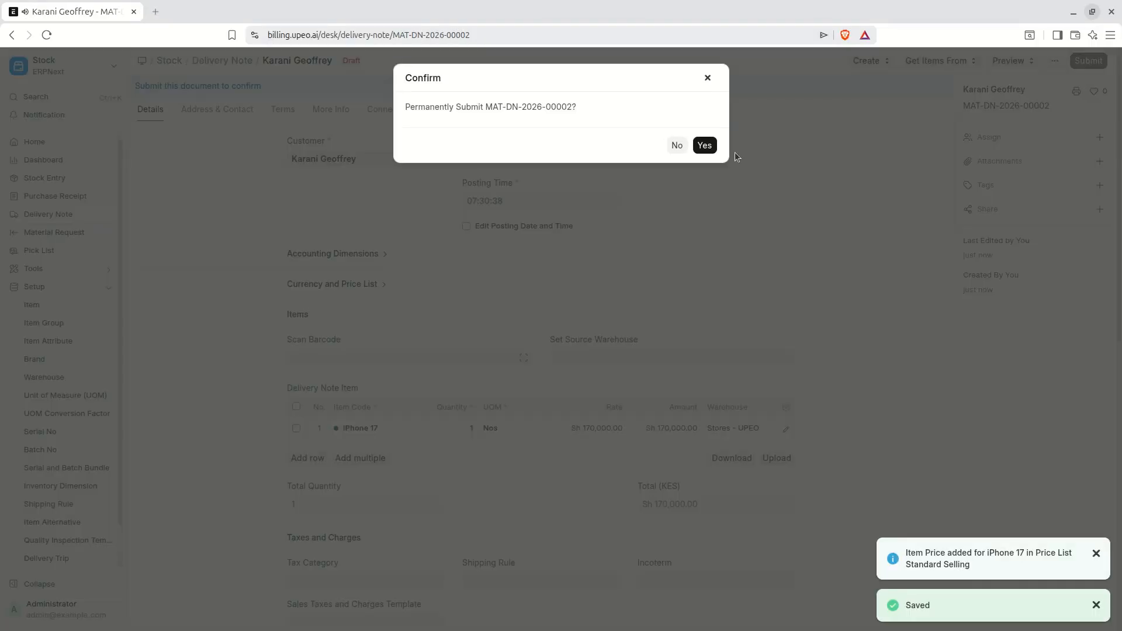
click(703, 147)
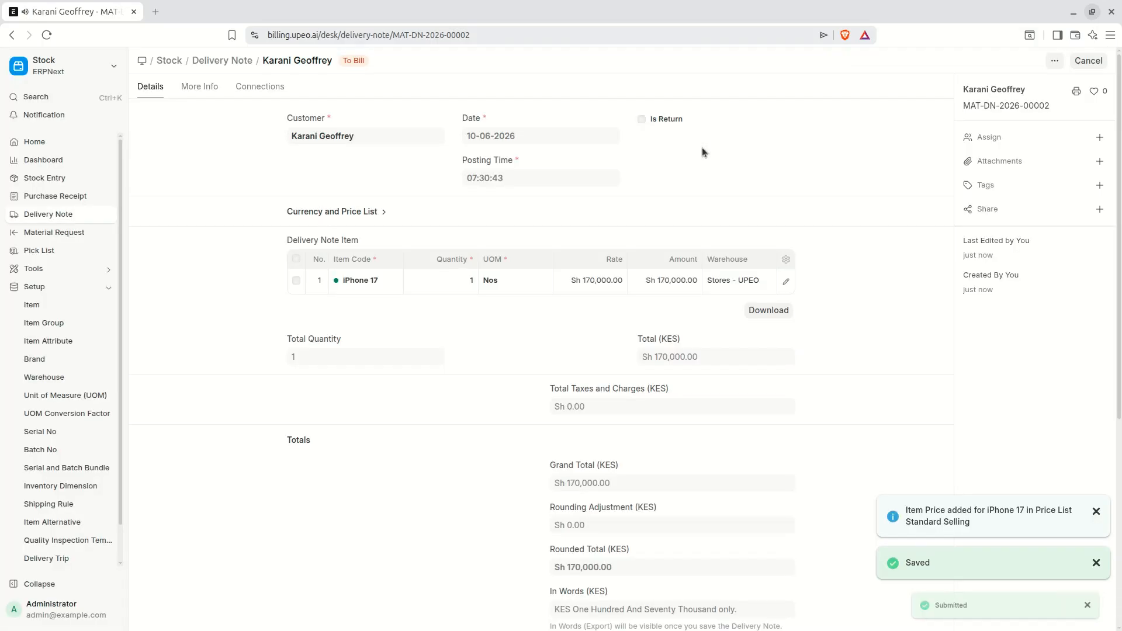
Check the serial number recorded in the submitted delivery note's iPhone 17 row
click(789, 282)
scroll(549, 348, down, 5)
scroll(548, 348, down, 7)
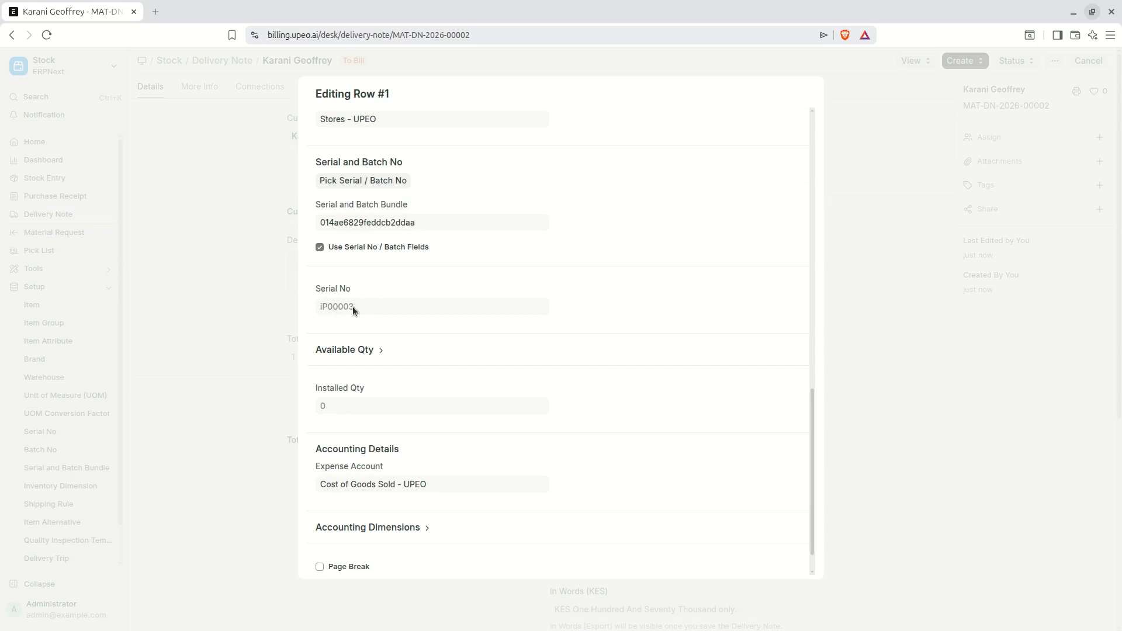
click(204, 295)
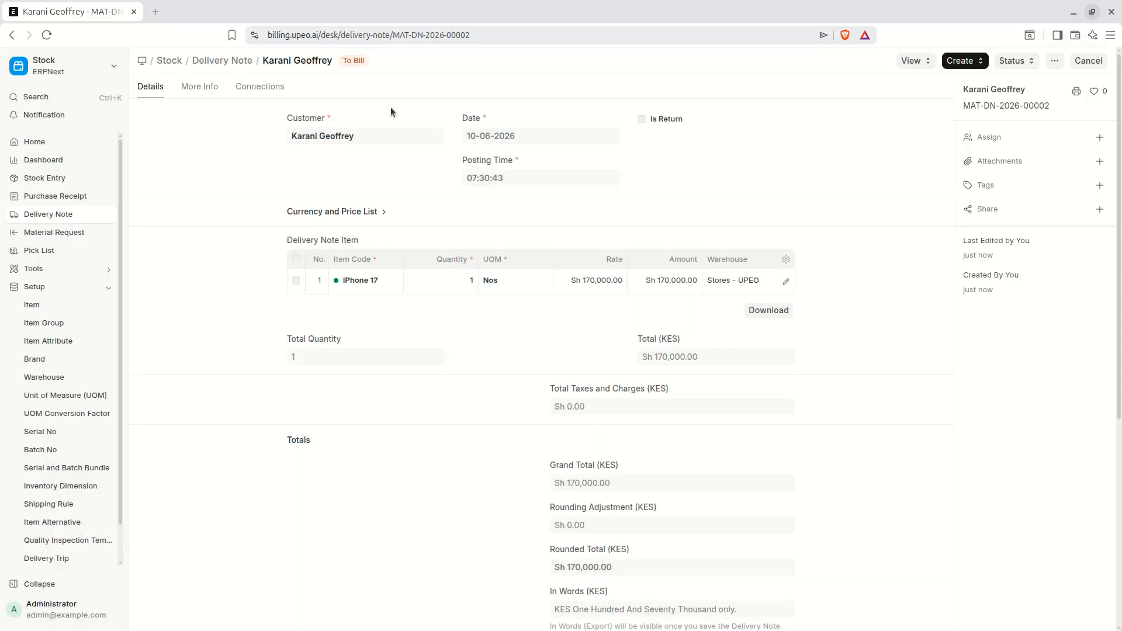
Search for the Serial No list and open it
click(57, 96)
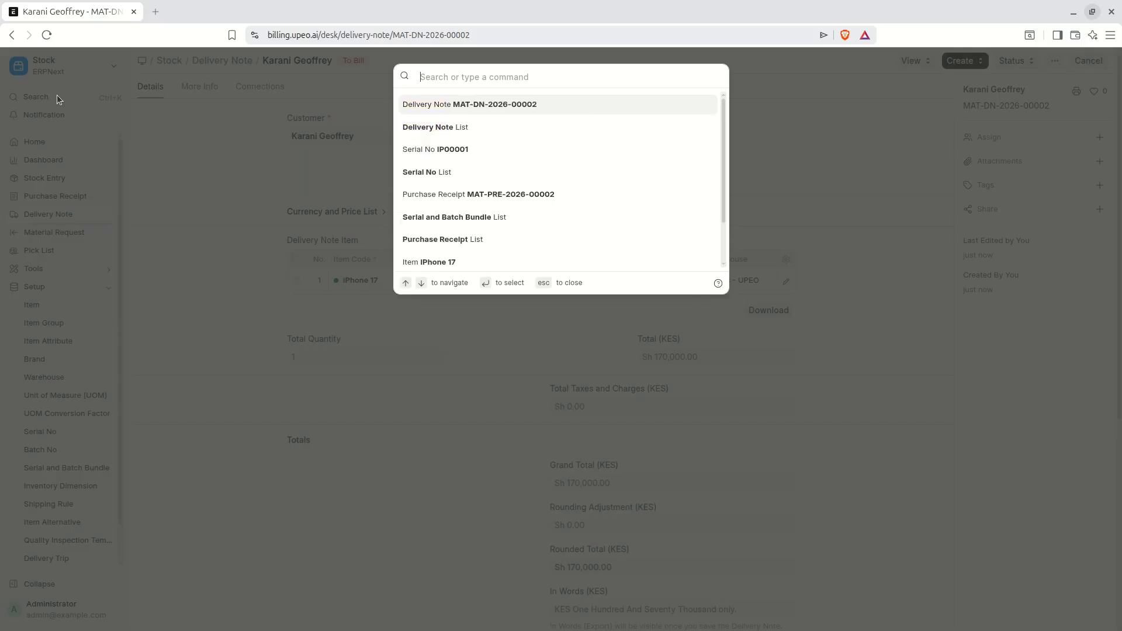
text(ser)
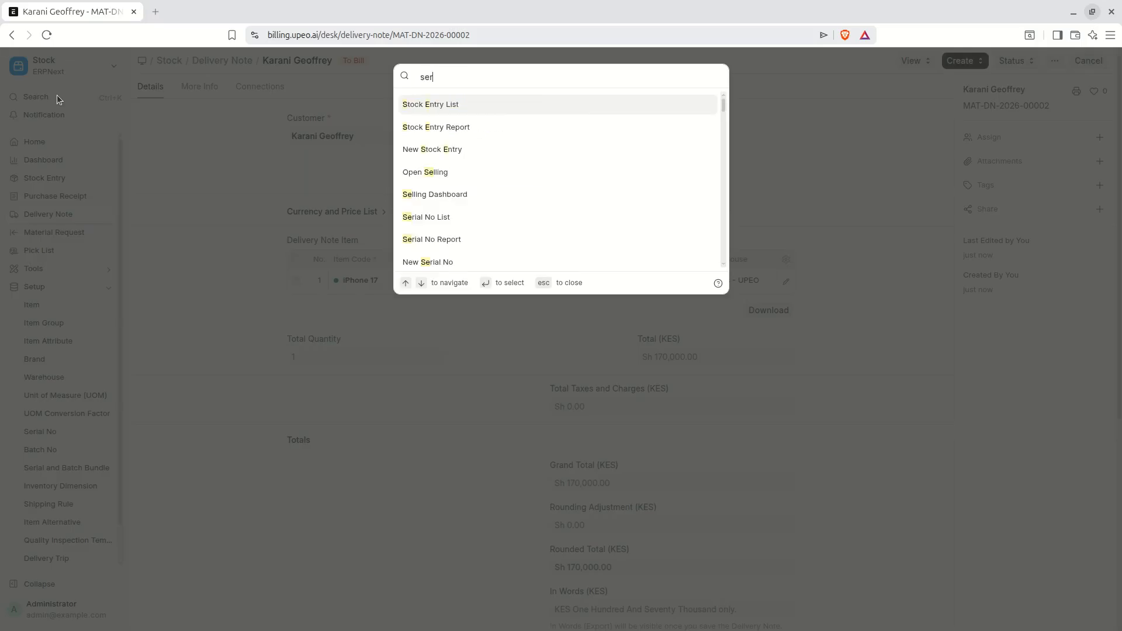
text(ian n)
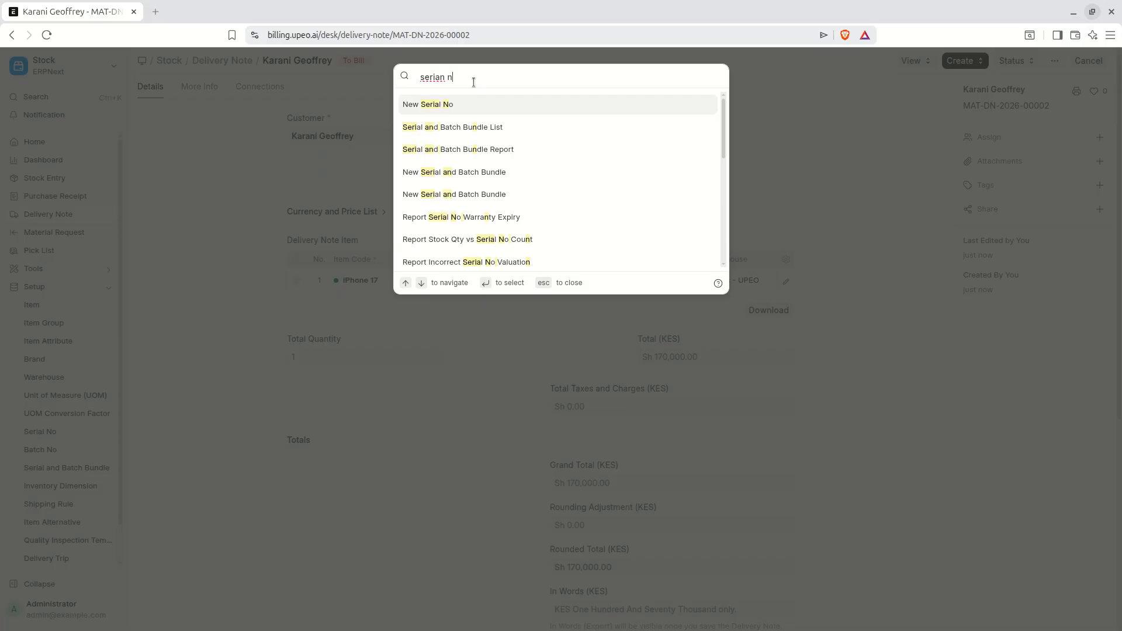
key(BackSpace)
key(BackSpace)
key(BackSpace)
text(l)
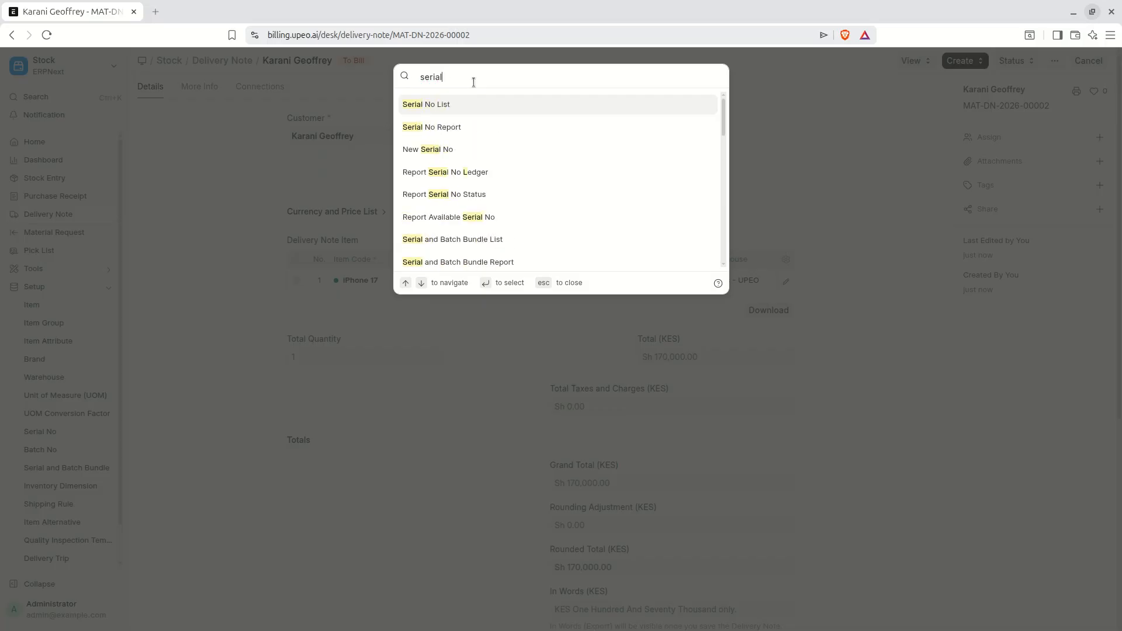
click(458, 105)
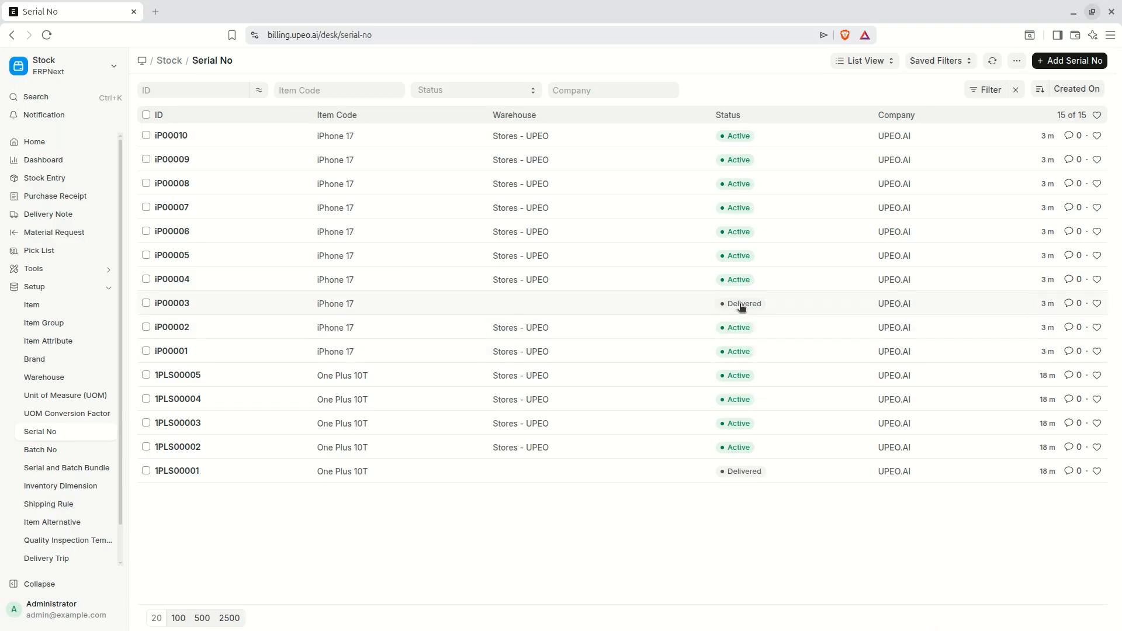
Open the iP00003 serial number record and examine its warranty expiry date and warranty period
click(175, 305)
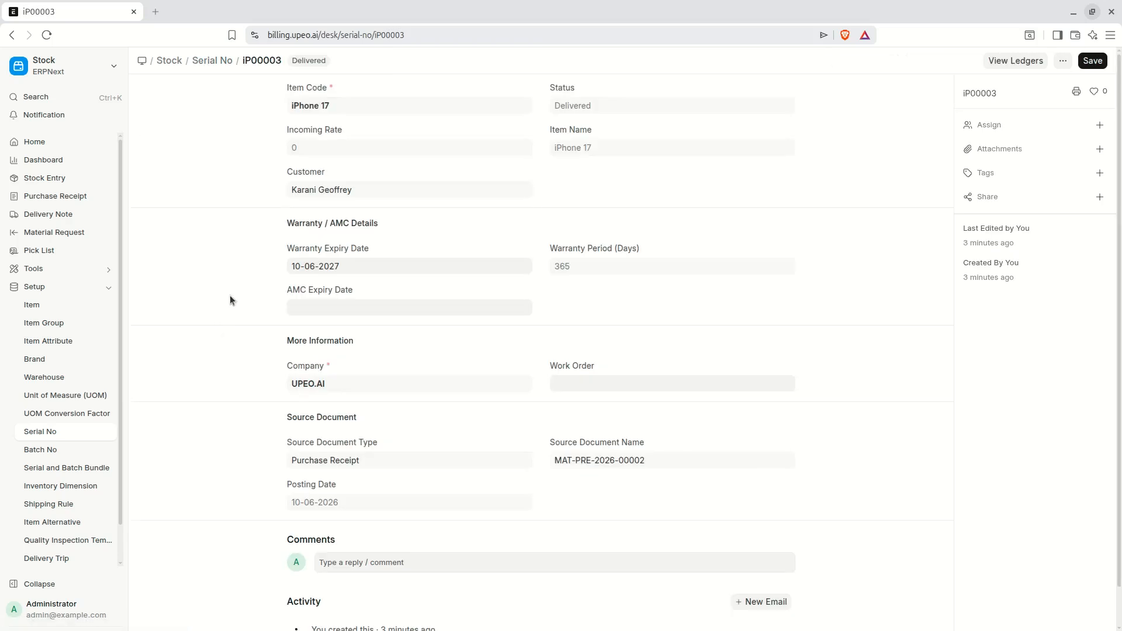
right_click(223, 169)
click(209, 194)
drag(285, 251, 359, 248)
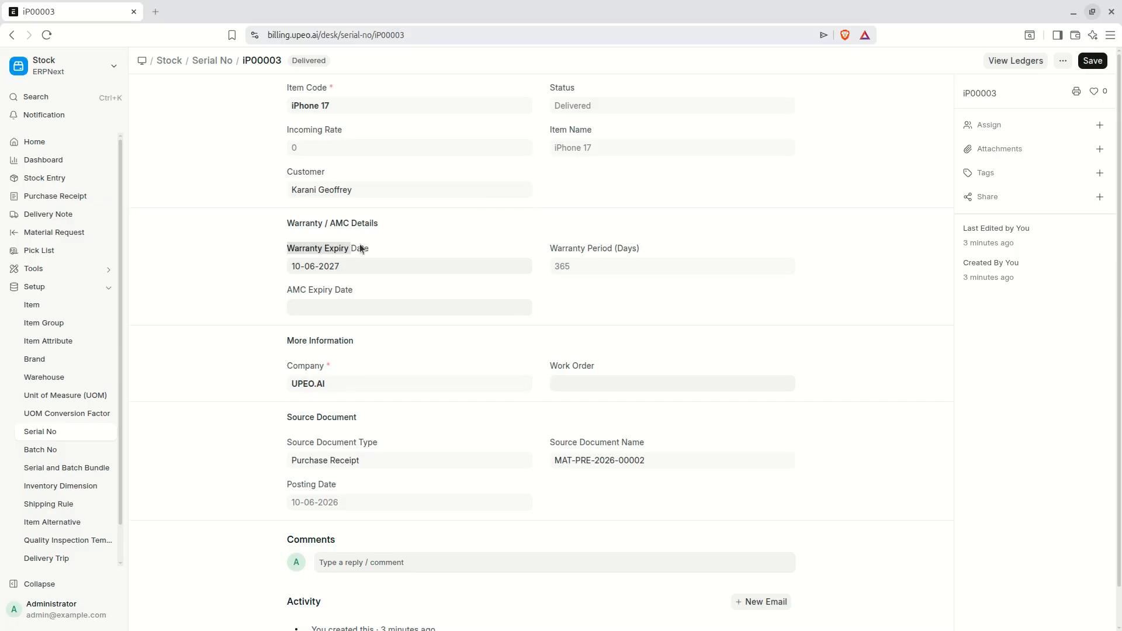
click(376, 244)
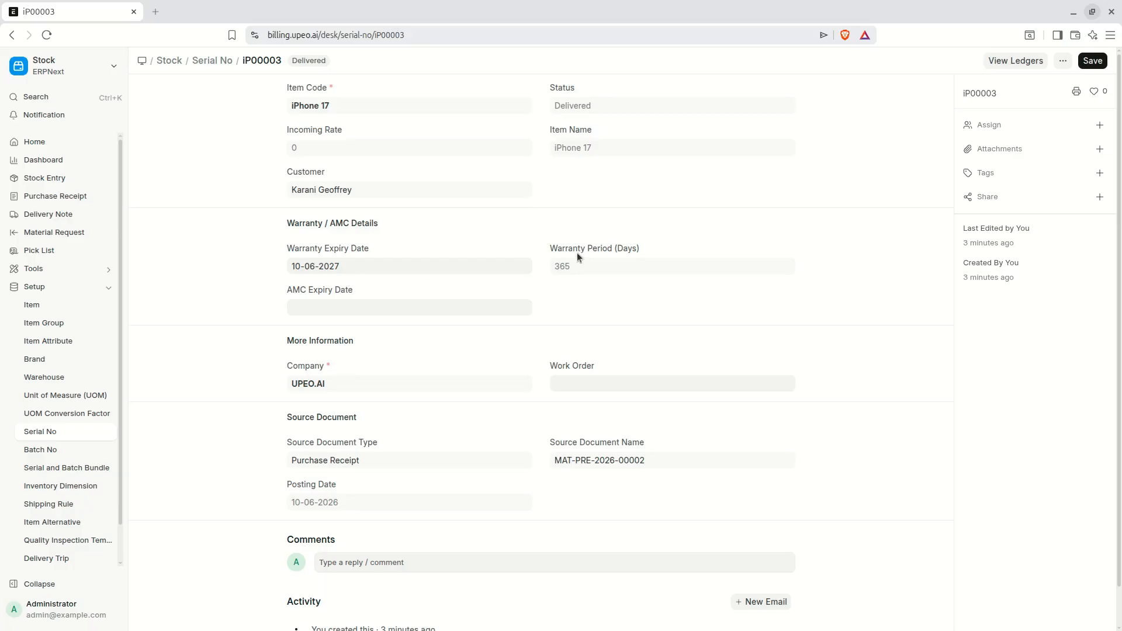
drag(552, 249, 641, 251)
click(236, 244)
Find the Warranty Claim list and start a new warranty claim
click(65, 100)
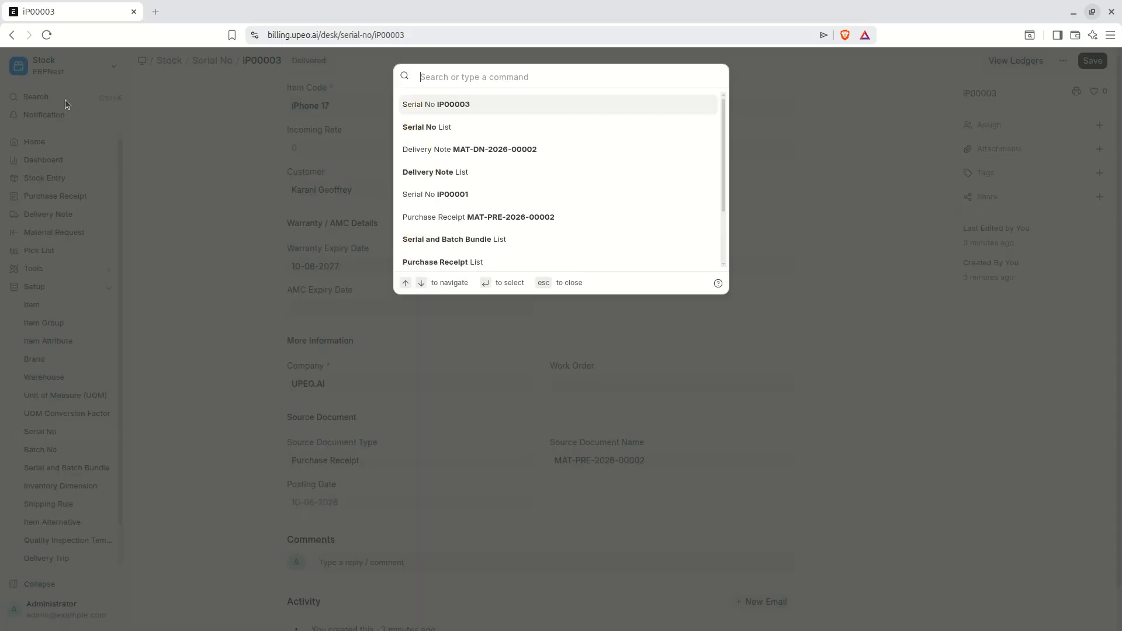
text(warr)
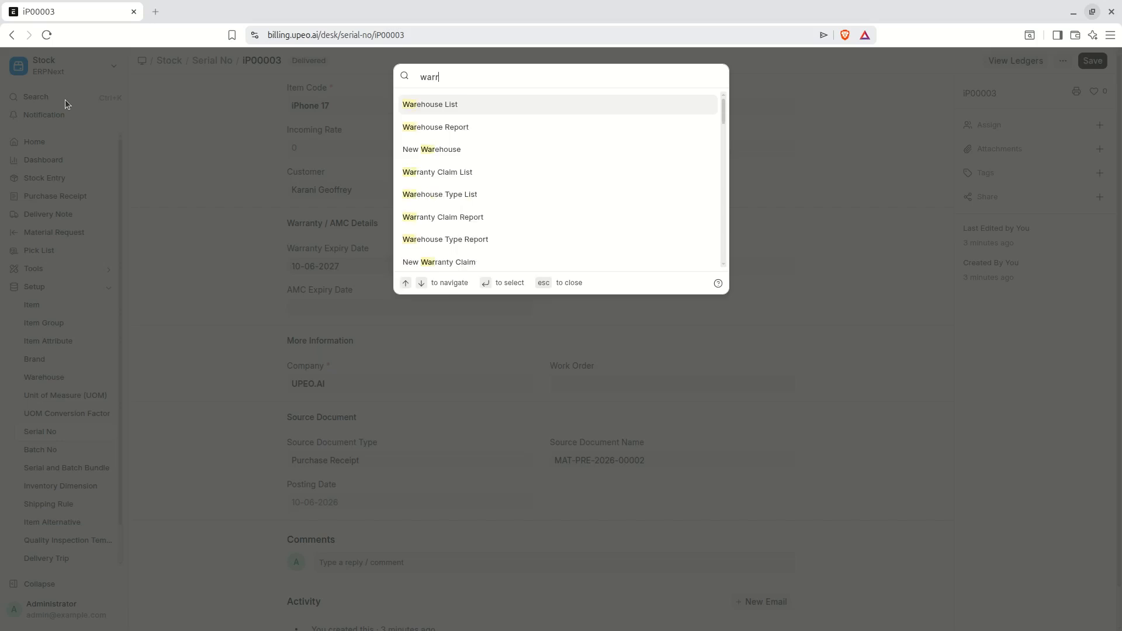
text(anty cla)
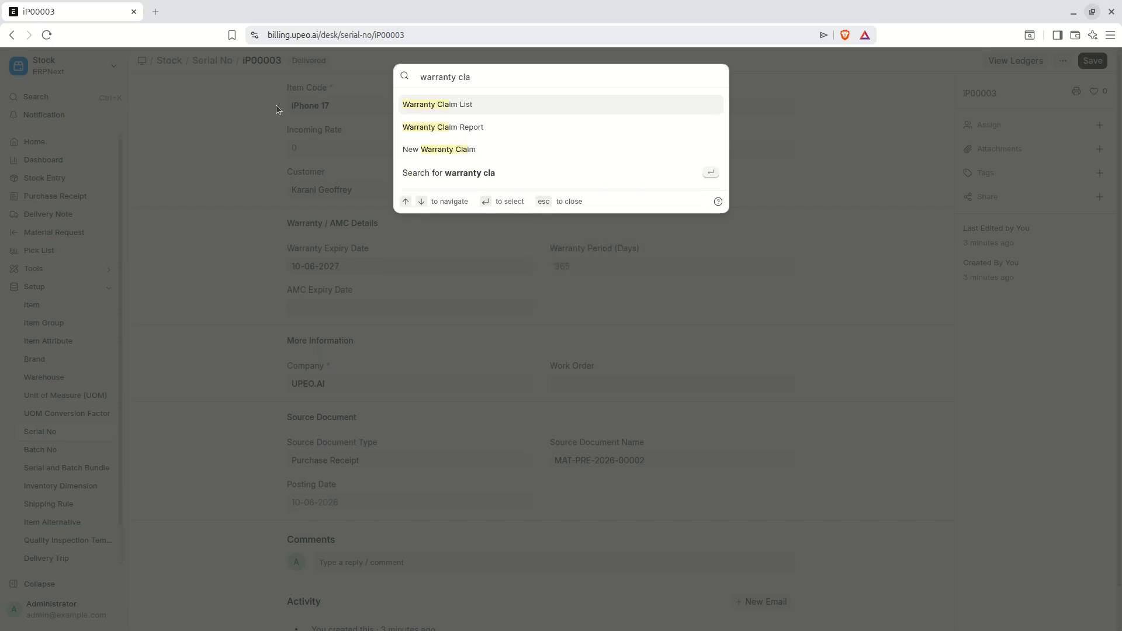
click(450, 104)
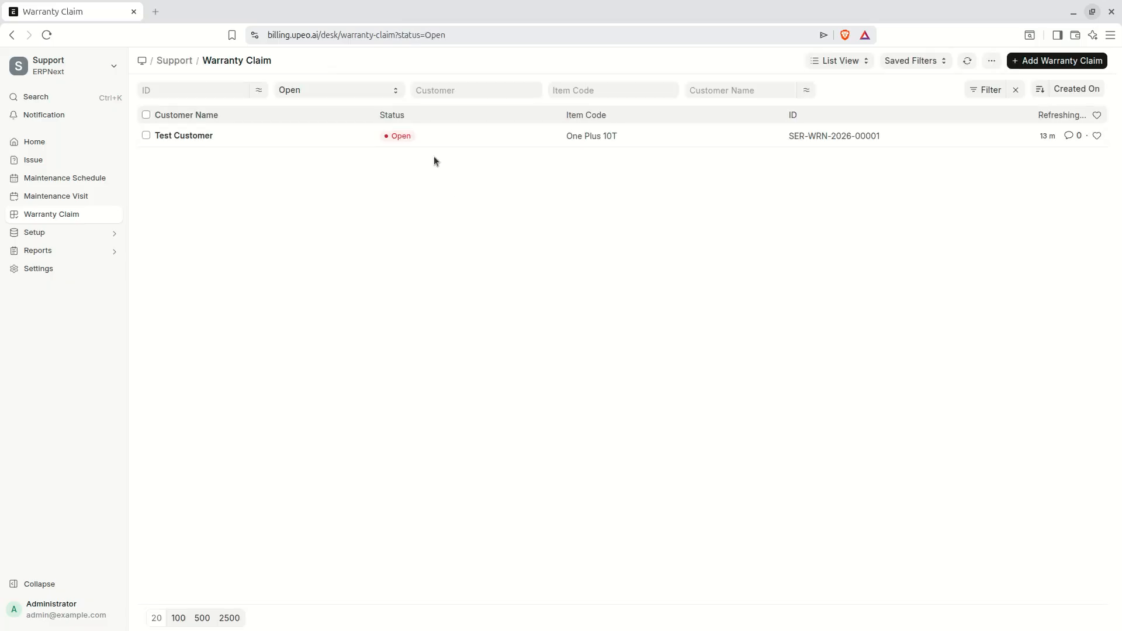
click(1022, 62)
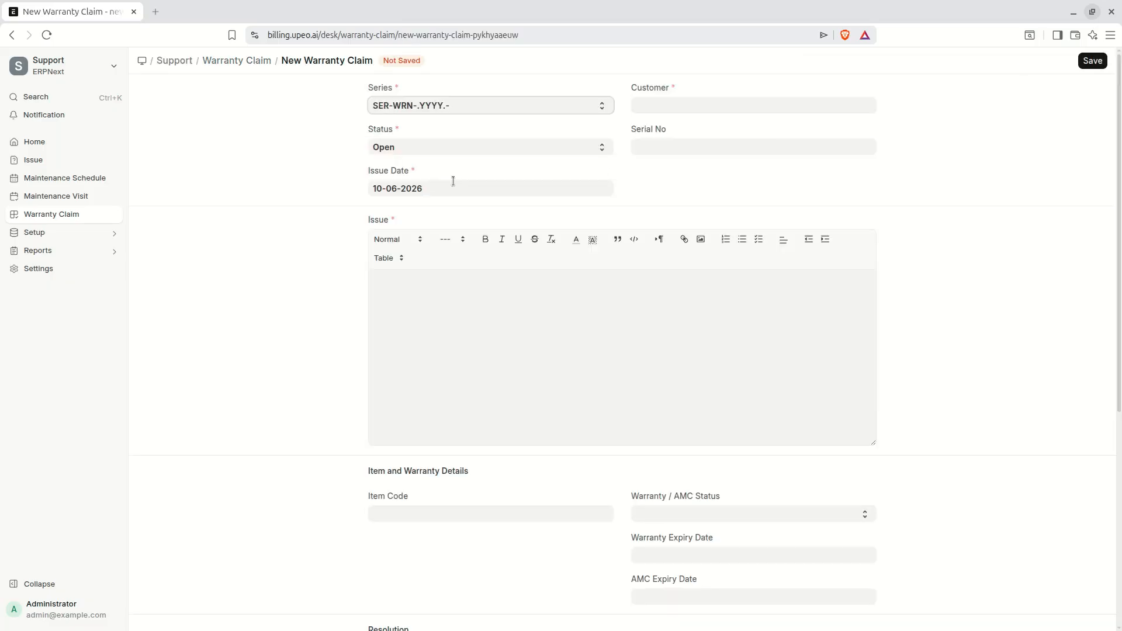
Select the customer who received the phone and serial number iP00003 in the new warranty claim
click(672, 106)
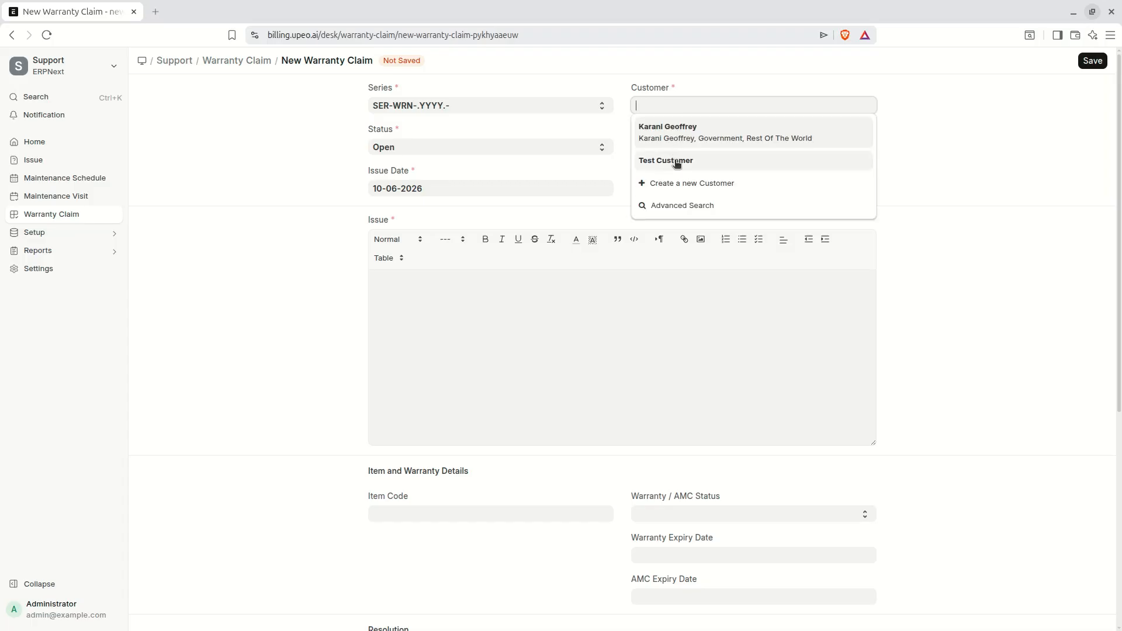
click(685, 140)
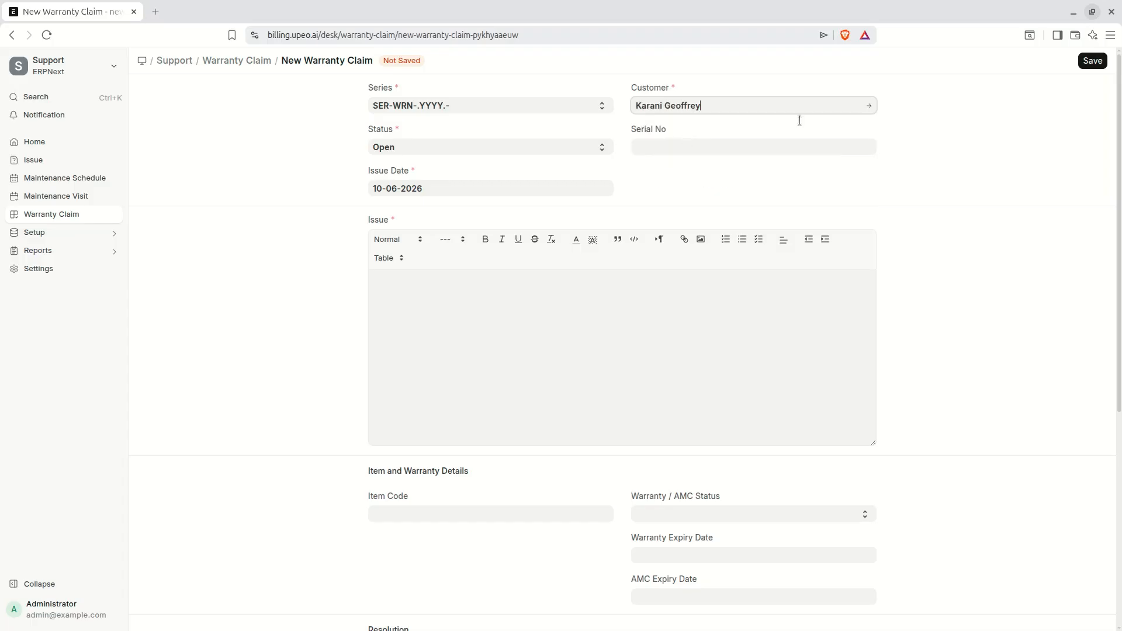
click(711, 145)
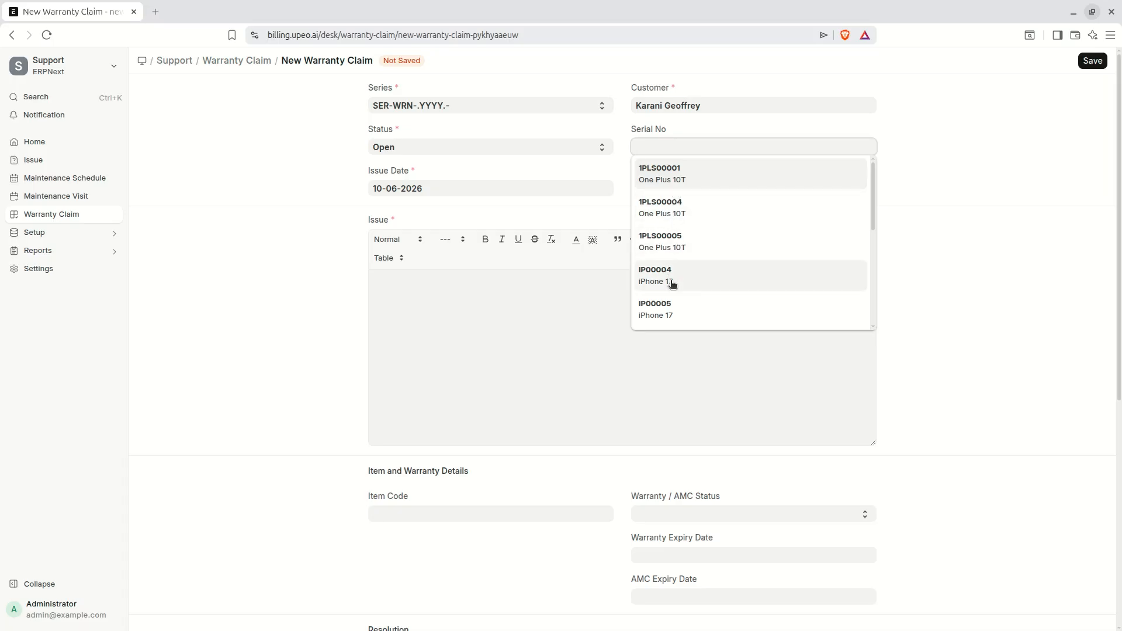
click(703, 242)
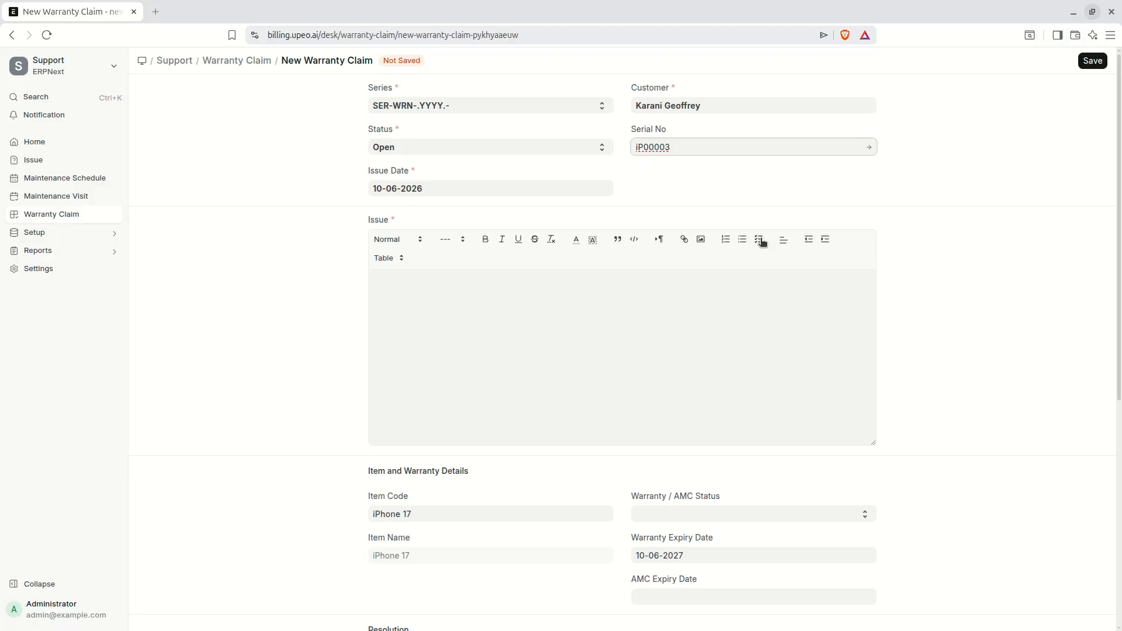
Review the claim's warranty expiry date and set Warranty / AMC Status to Under Warranty
scroll(762, 241, down, 3)
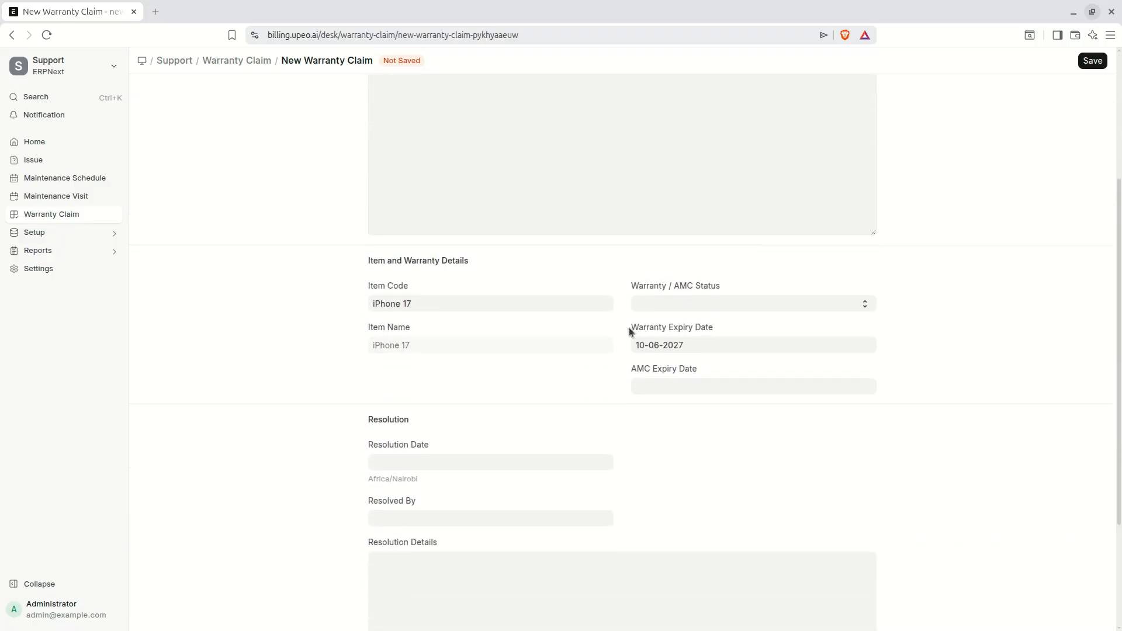
triple_click(667, 332)
click(720, 329)
drag(639, 329, 728, 328)
click(735, 321)
click(729, 303)
click(703, 330)
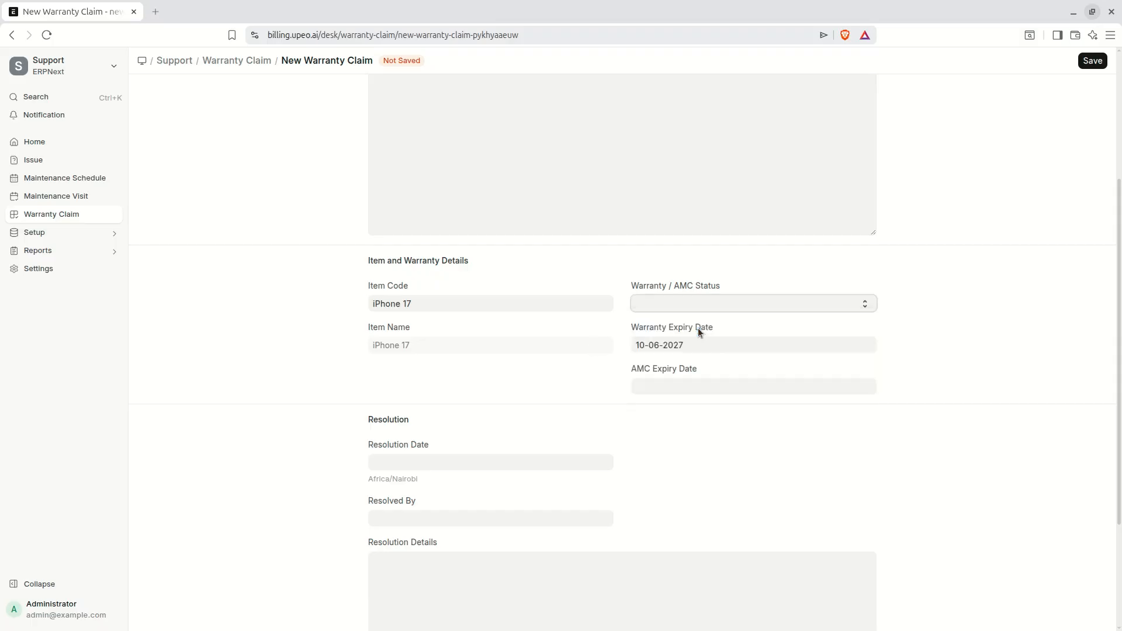
Enter "This is the issue with my iPhone 17" as the issue description and save the warranty claim
click(1087, 61)
click(429, 237)
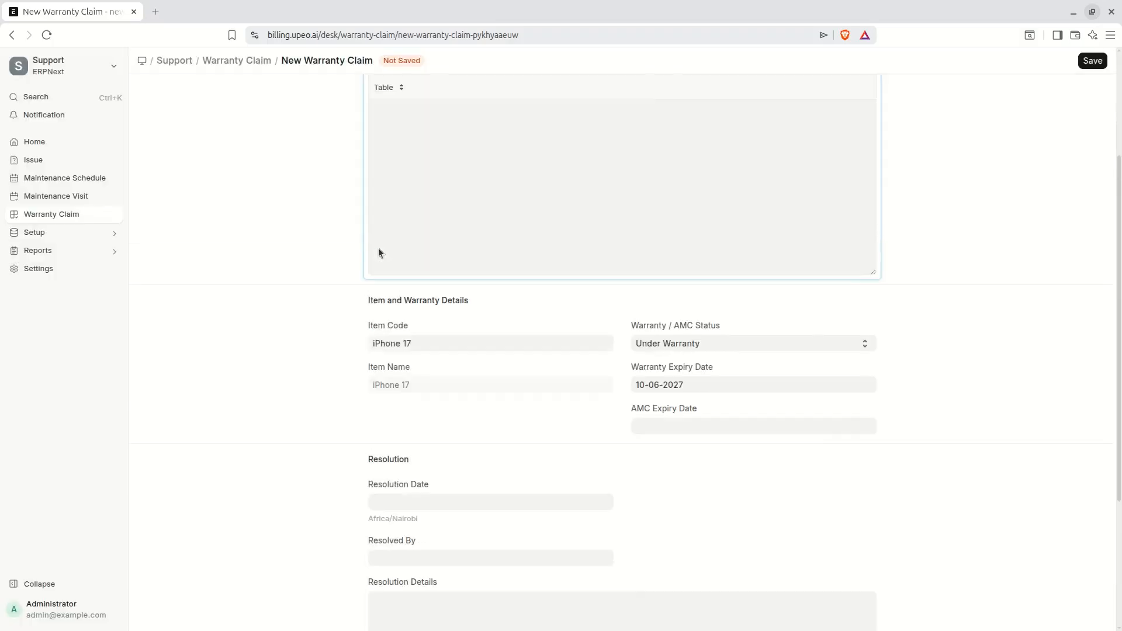
text(This is the isue with my iPHo)
key(BackSpace)
key(BackSpace)
text(hone 17)
click(422, 280)
text(s)
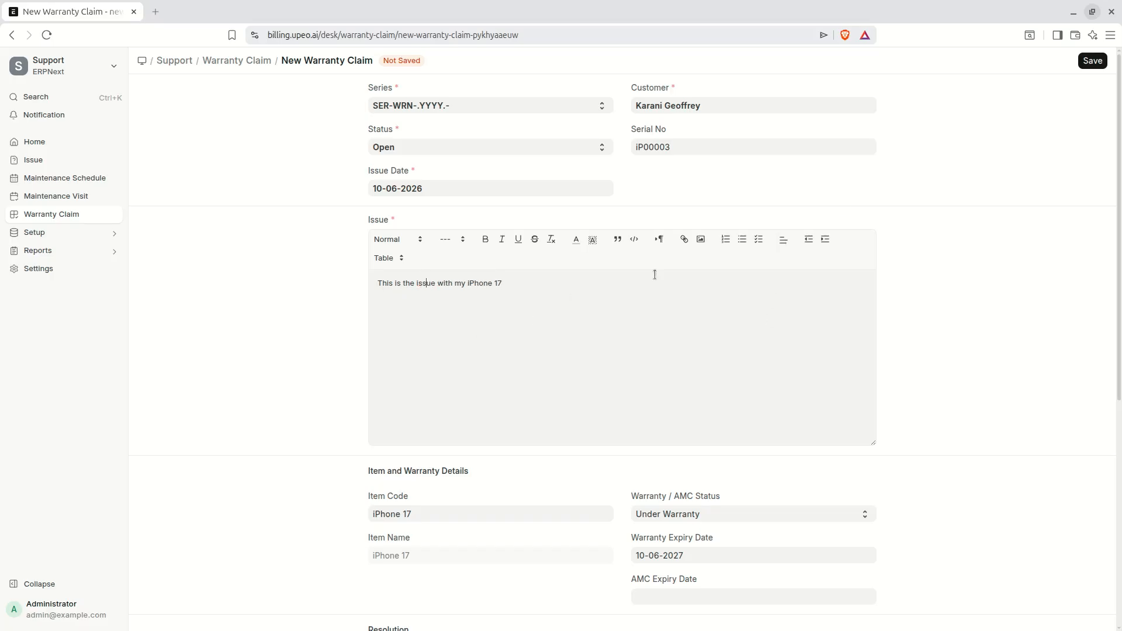
click(1092, 62)
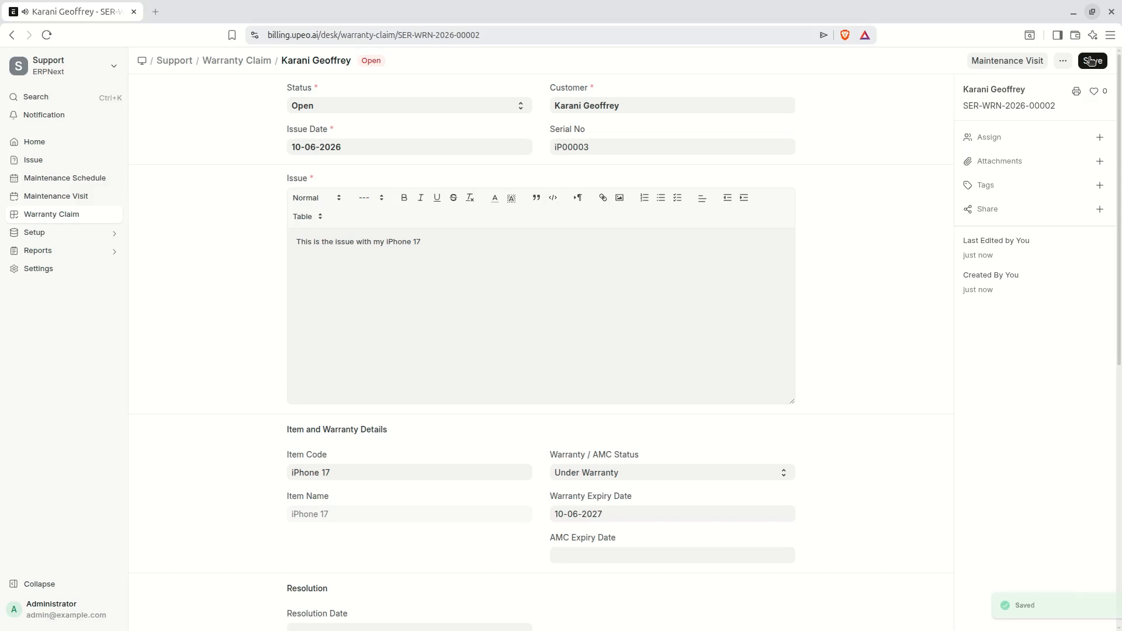
Examine the saved claim's warranty details and its Resolution Date, Resolved By and Resolution Details fields
scroll(391, 292, down, 7)
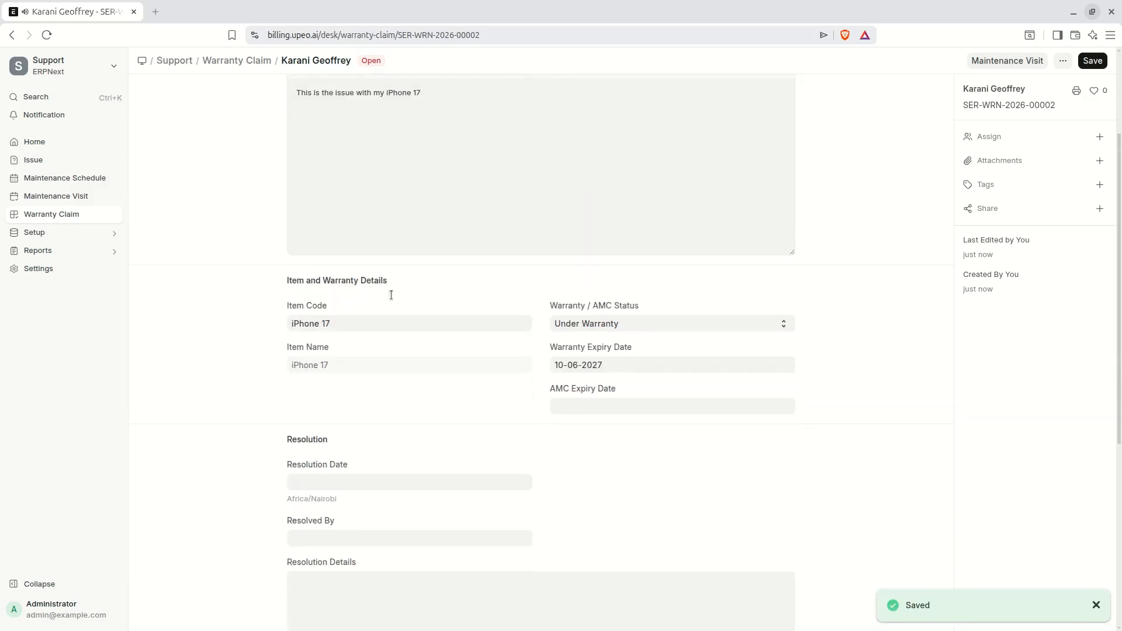
drag(288, 193, 388, 200)
click(390, 205)
click(158, 251)
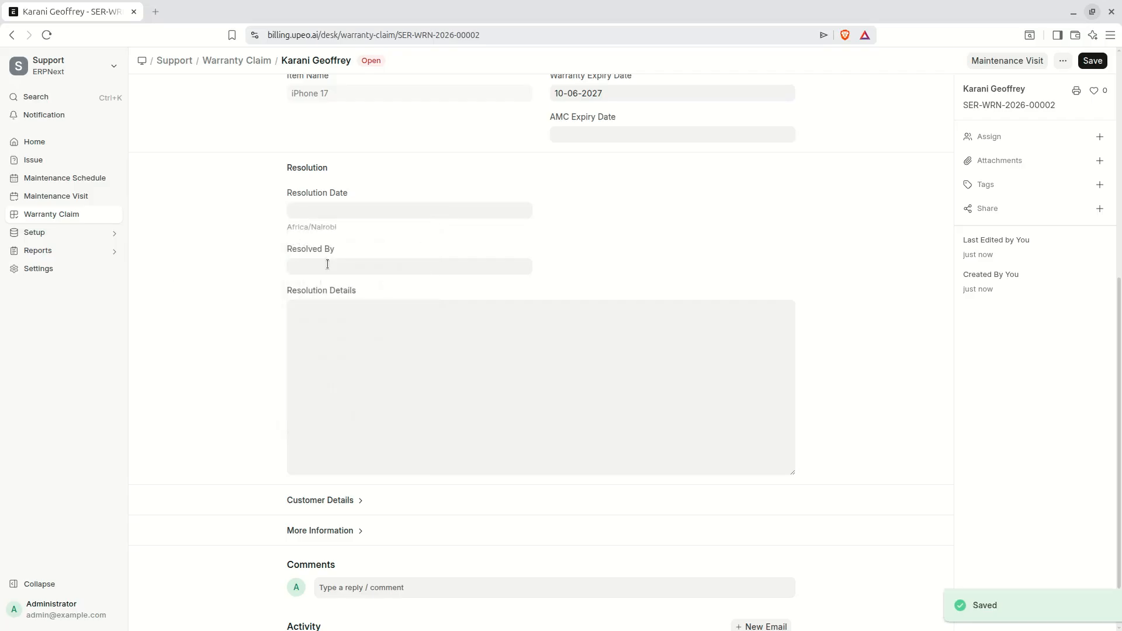
click(348, 267)
click(283, 371)
click(450, 345)
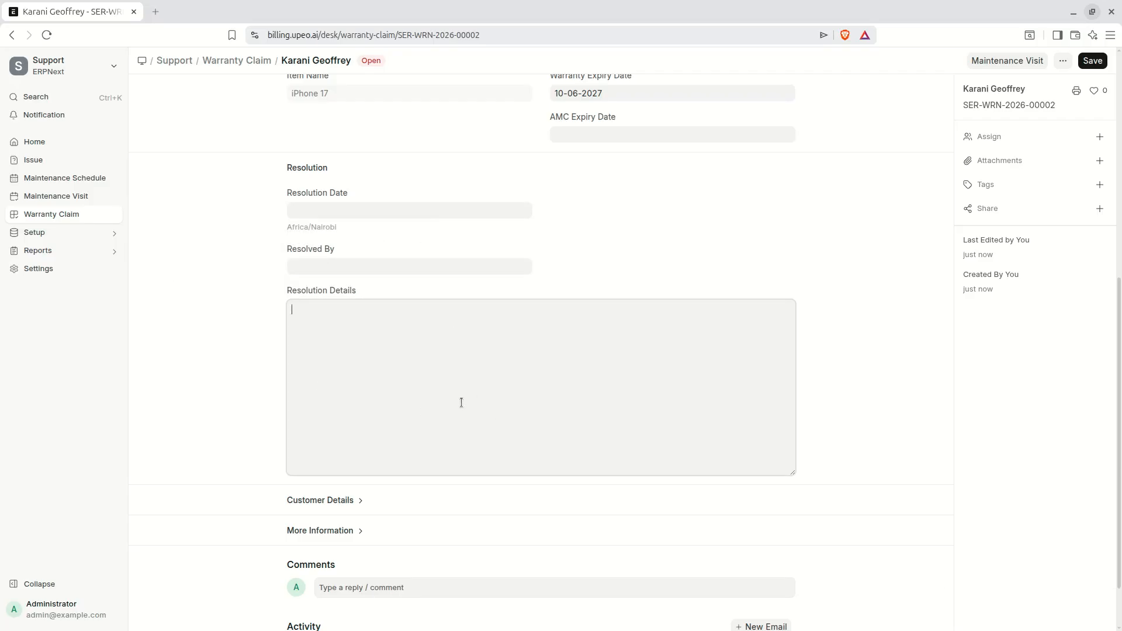
click(275, 316)
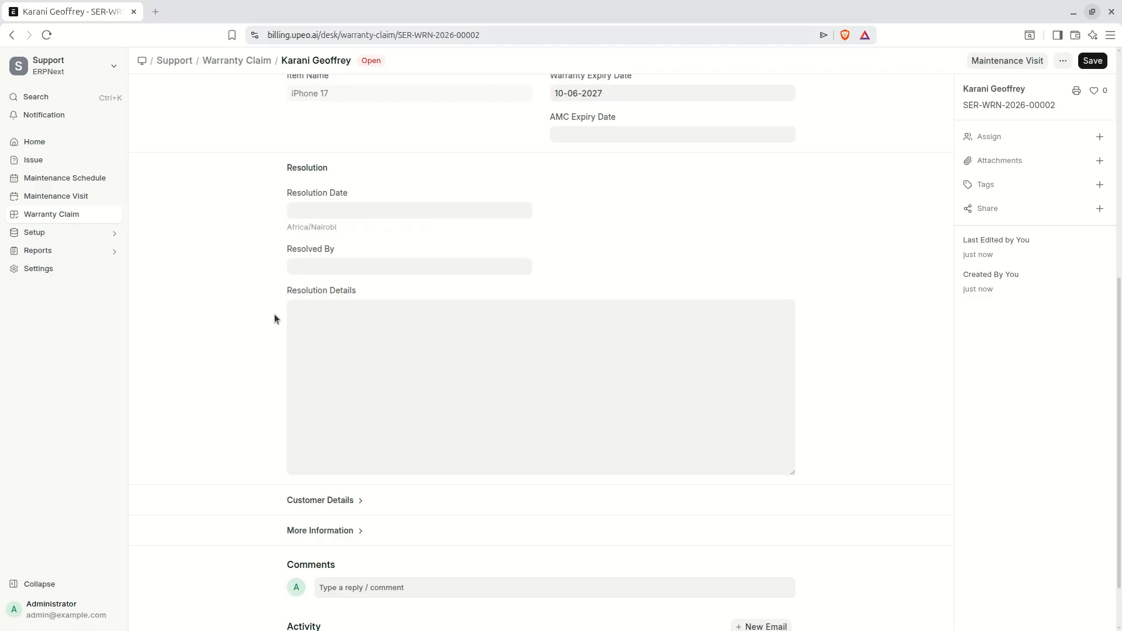